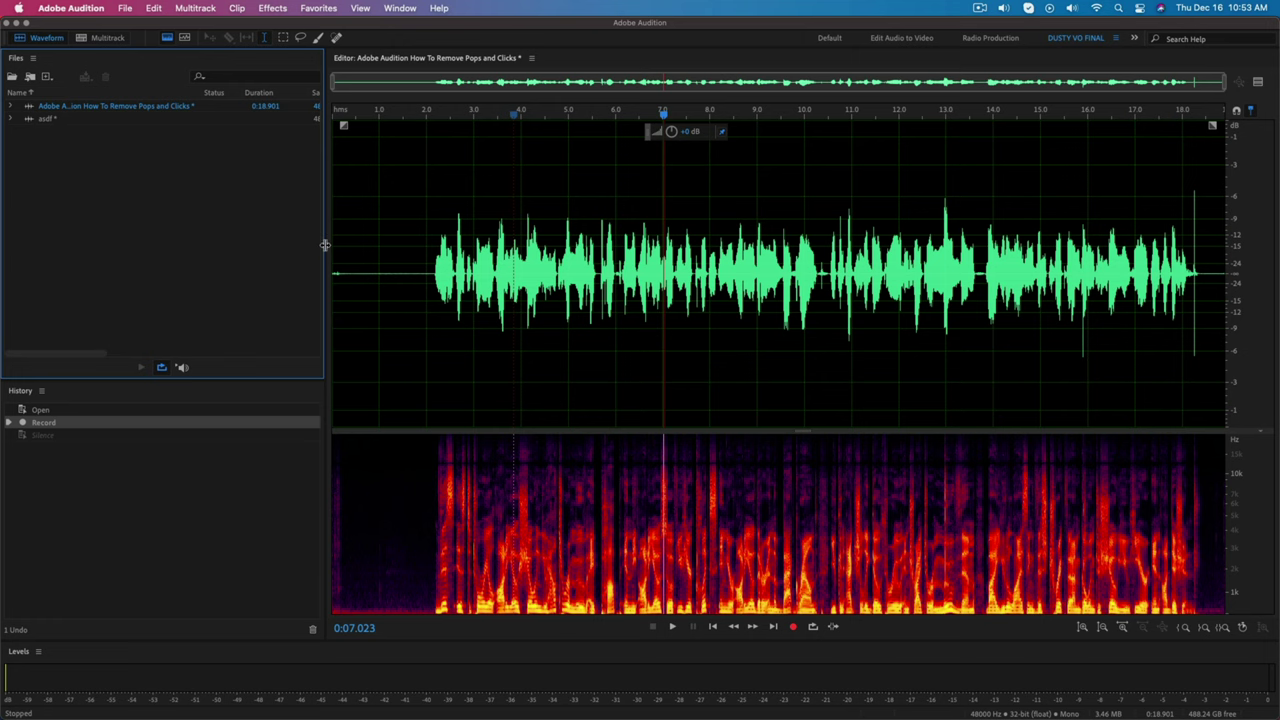
Widen the editor panel and zoom in on the end of the recording
left_click_drag(326, 242, 174, 238)
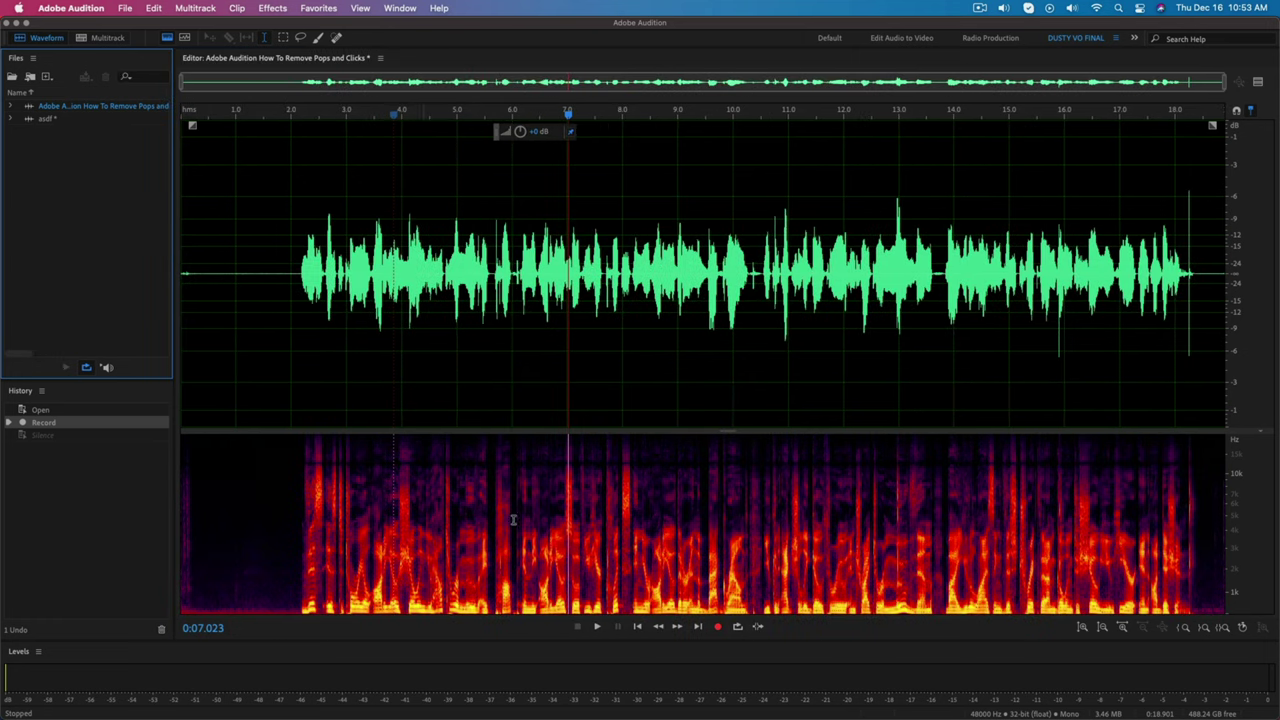
left_click(305, 298)
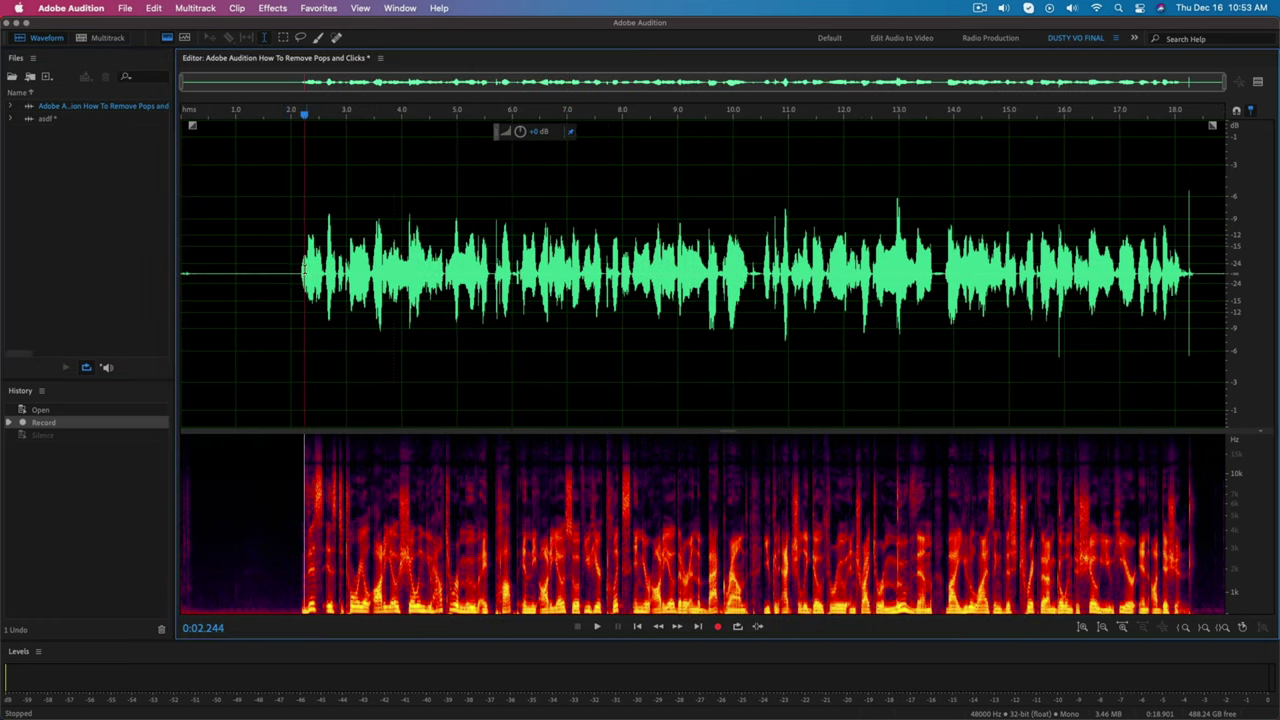
scroll(1177, 228, "up", 4)
scroll(1170, 220, "up", 2)
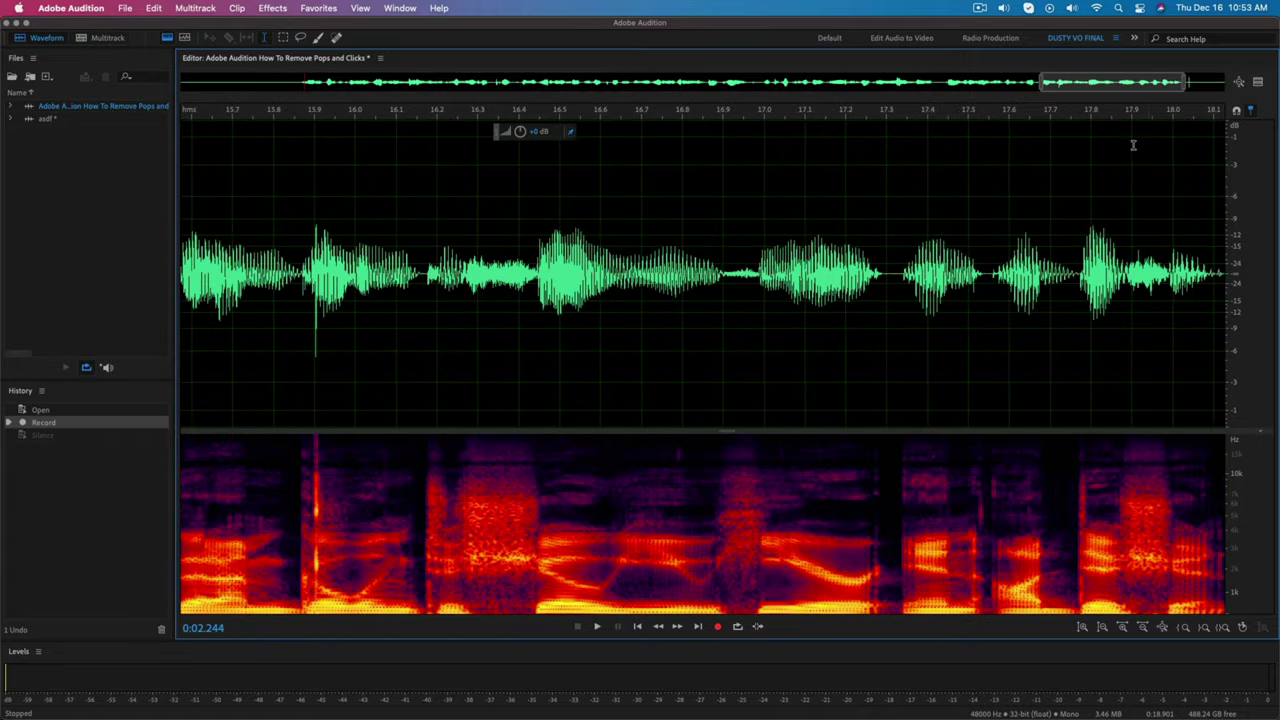
left_click_drag(1104, 84, 1150, 88)
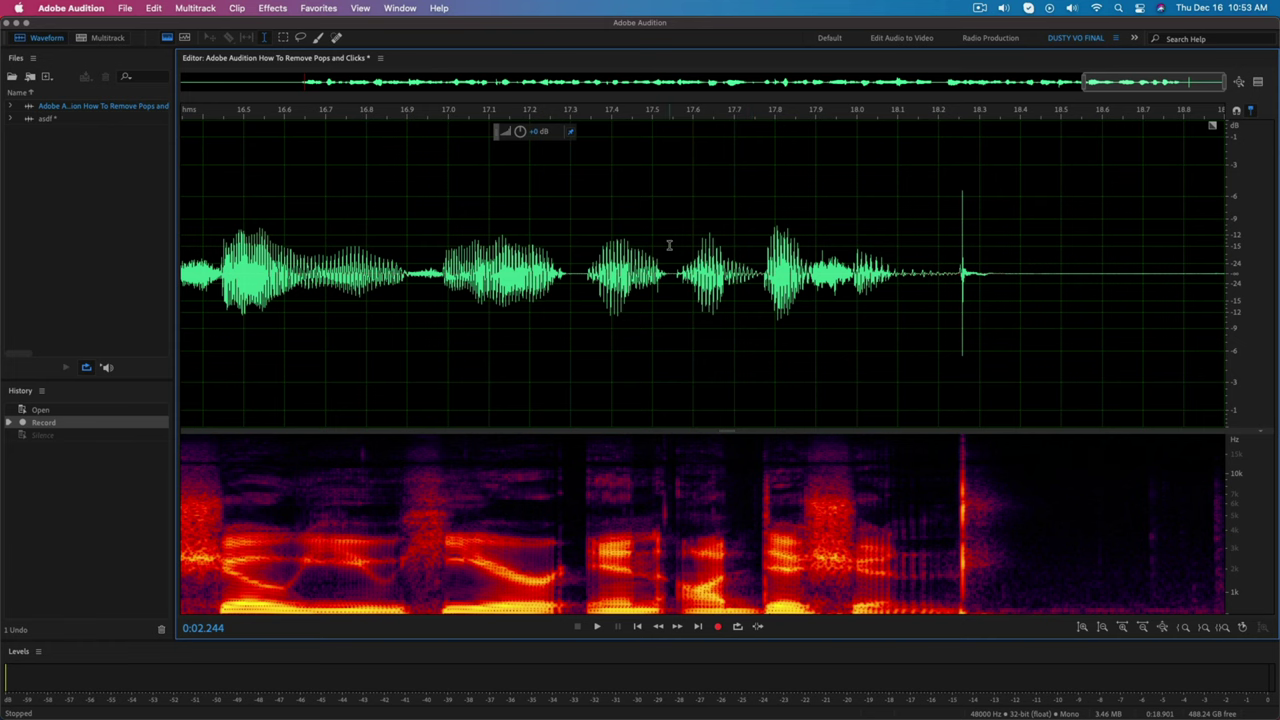
scroll(957, 307, "up", 3)
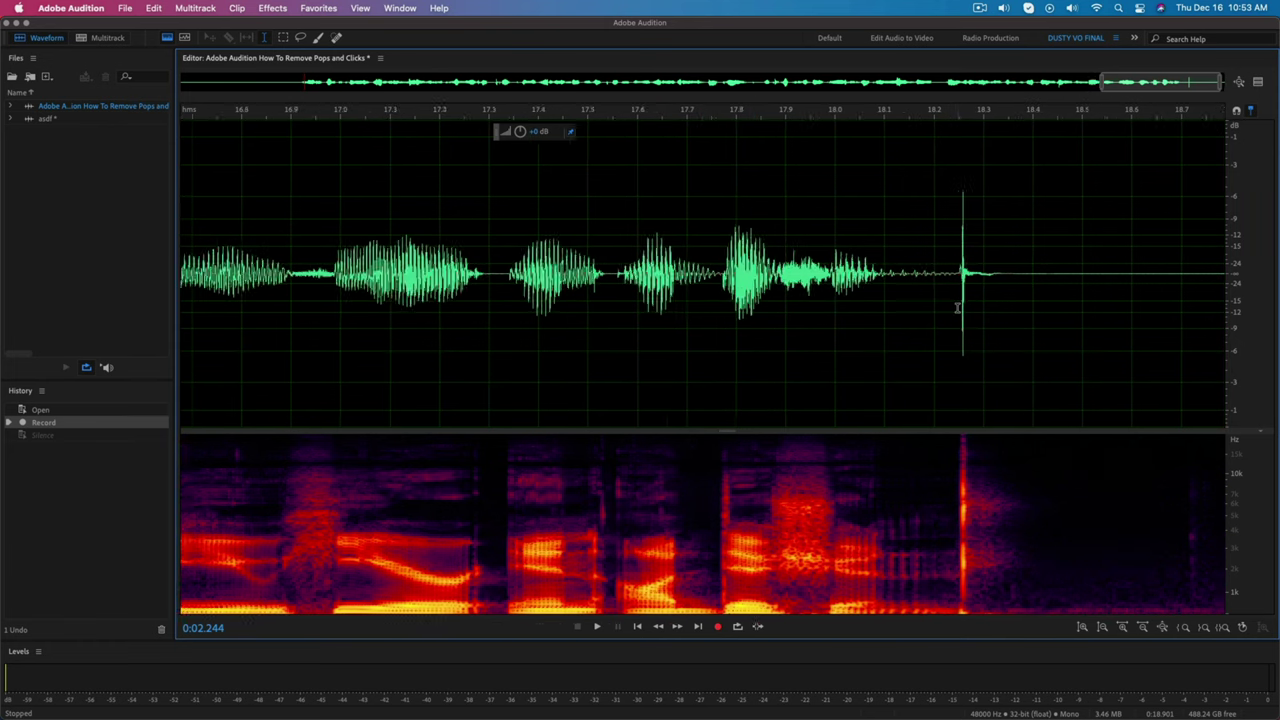
scroll(957, 307, "up", 1)
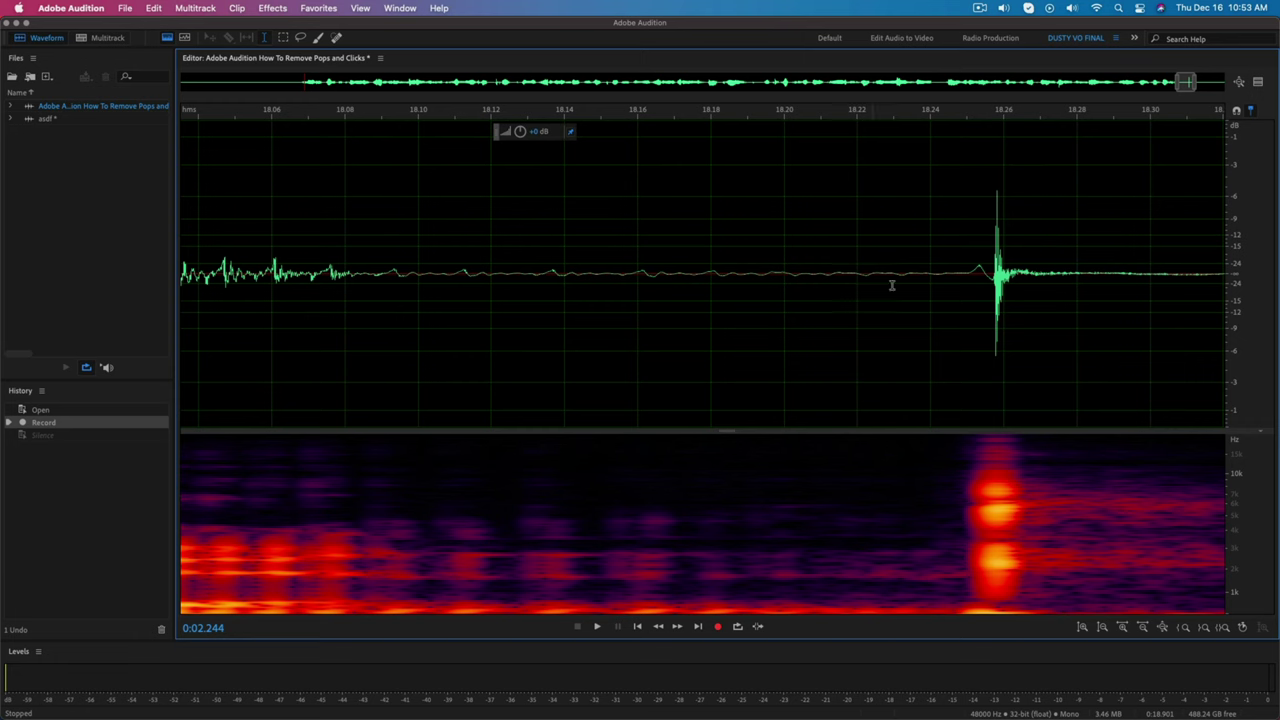
Play back from about 18.13 s to hear the click spike near 18.24 s
left_click(540, 265)
key("space")
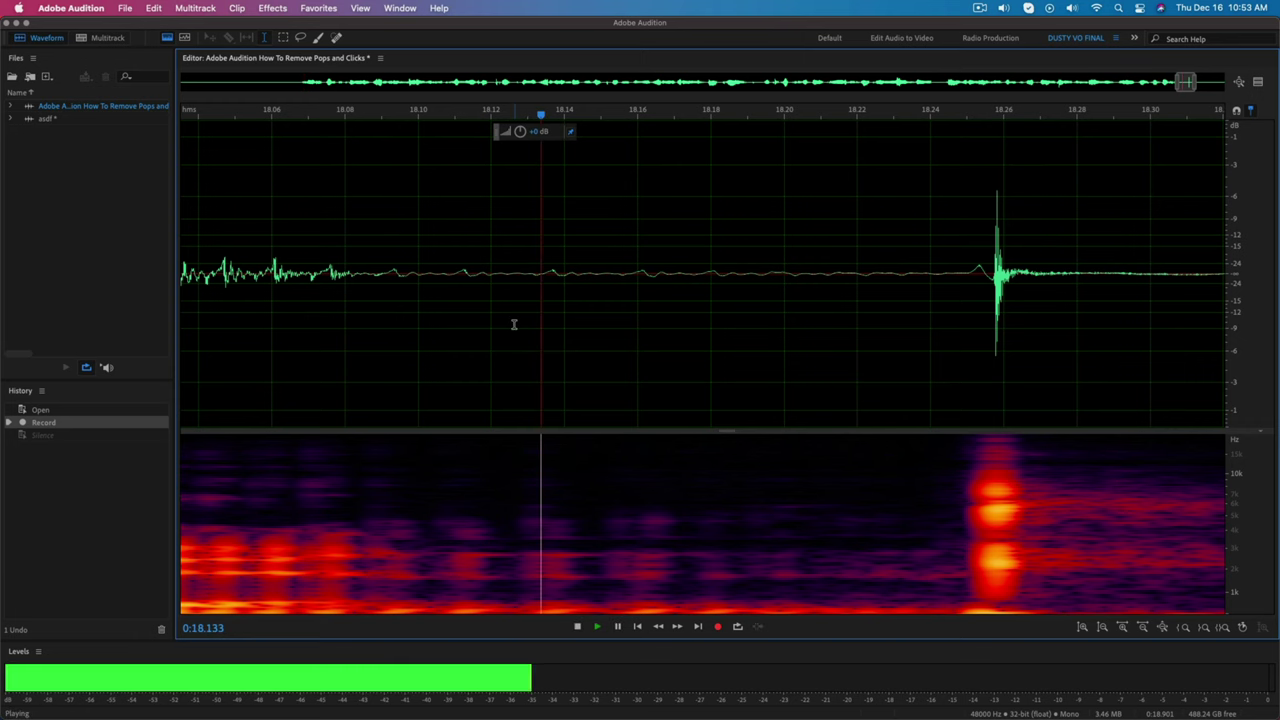
scroll(515, 325, "down", 2)
scroll(515, 324, "down", 2)
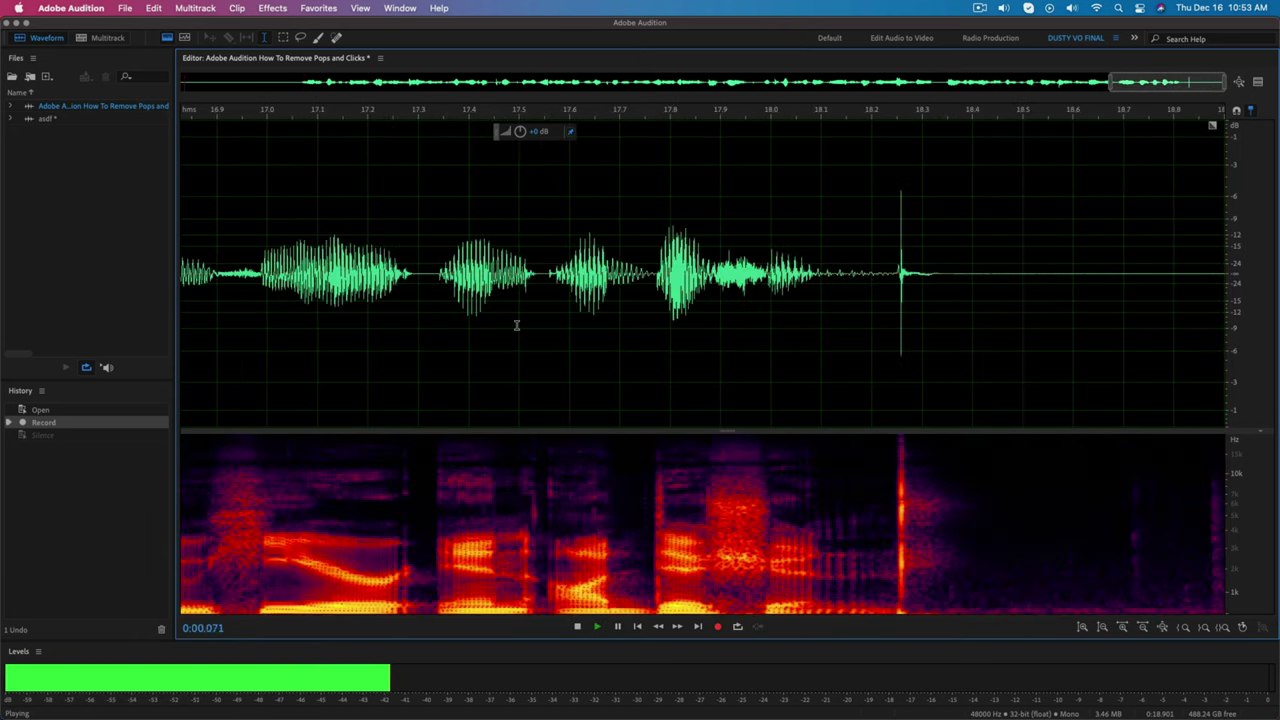
left_click(866, 219)
key("space")
key("space")
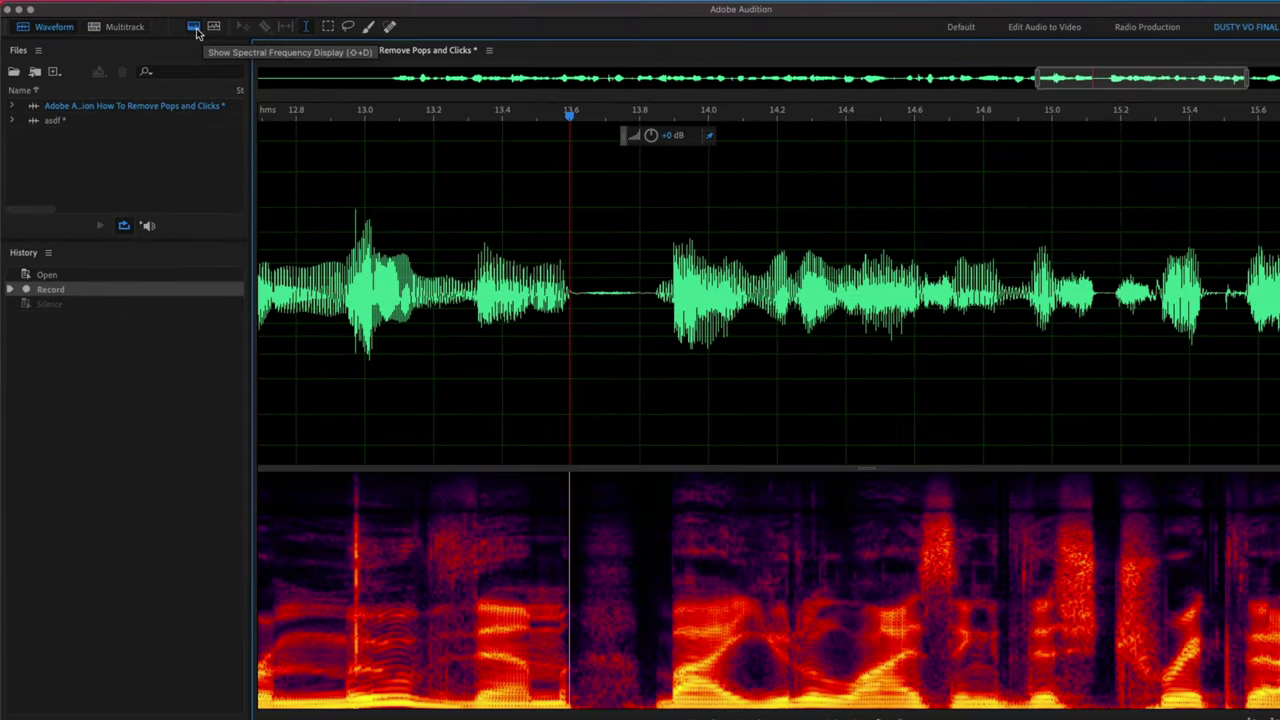
Toggle the spectral frequency display off and on, then zoom into about 12.94–13.20 s
left_click(276, 46)
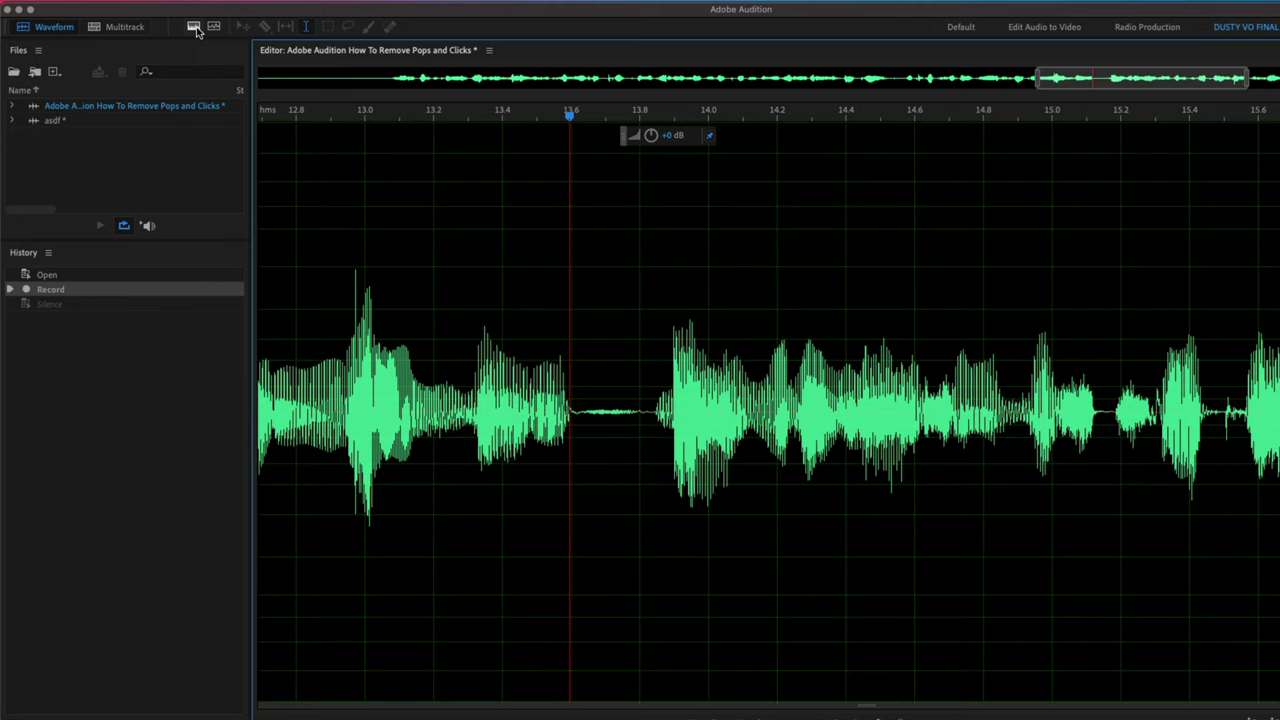
left_click(194, 27)
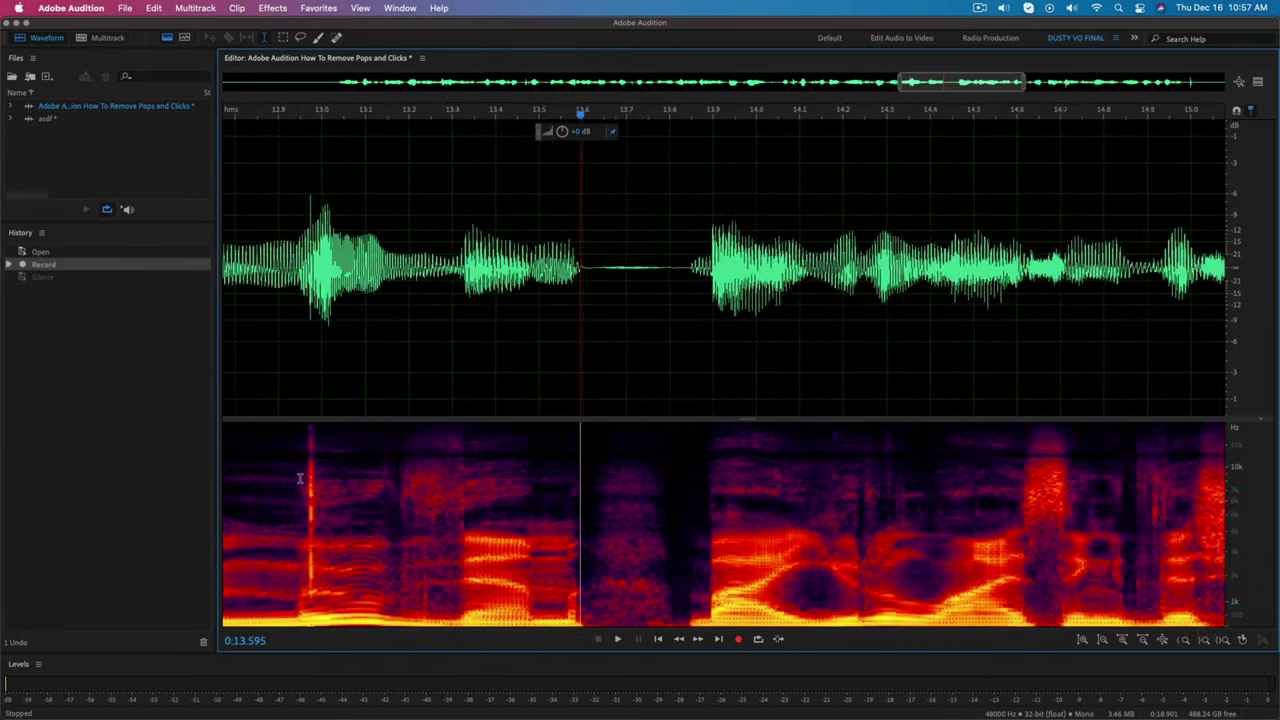
scroll(299, 479, "up", 5)
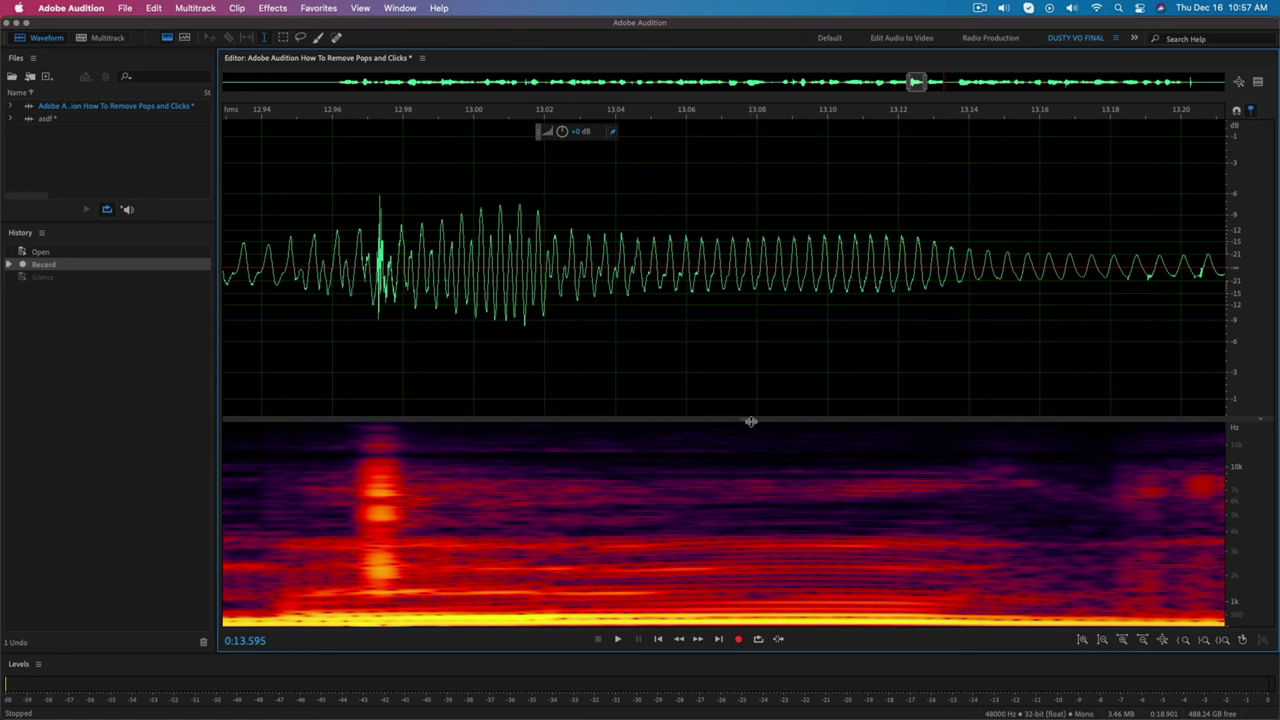
Give the spectrogram slightly more height and frame the speech from about 12 to 17.8 s
mouse_move(751, 421)
left_mouse_down()
mouse_move(743, 234)
mouse_move(745, 421)
left_mouse_up()
scroll(420, 346, "down", 8)
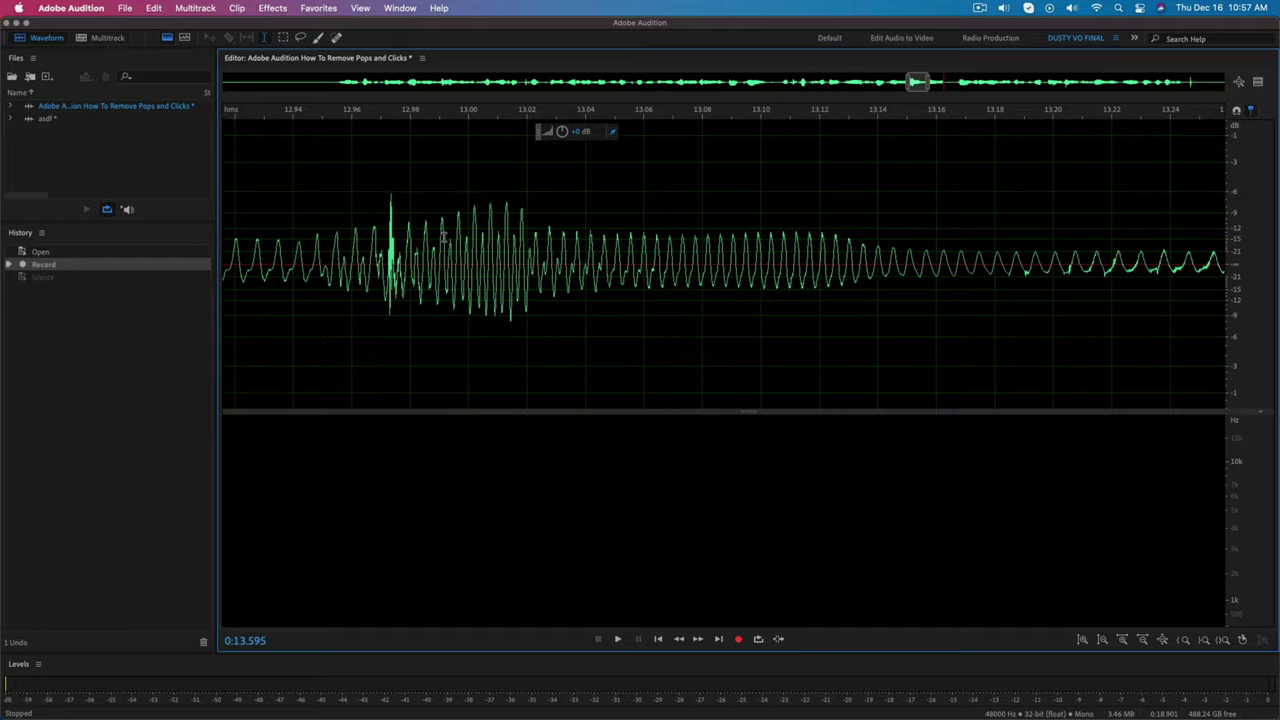
scroll(420, 346, "down", 3)
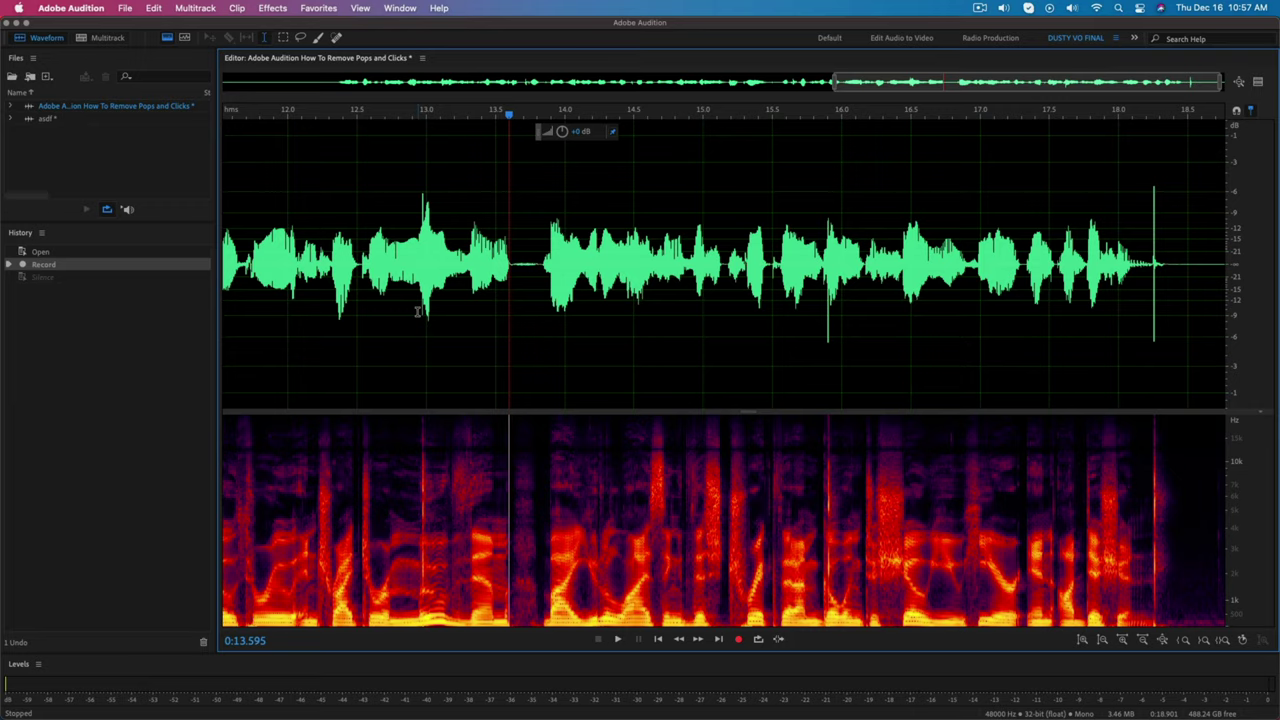
scroll(419, 313, "up", 4)
scroll(419, 313, "up", 2)
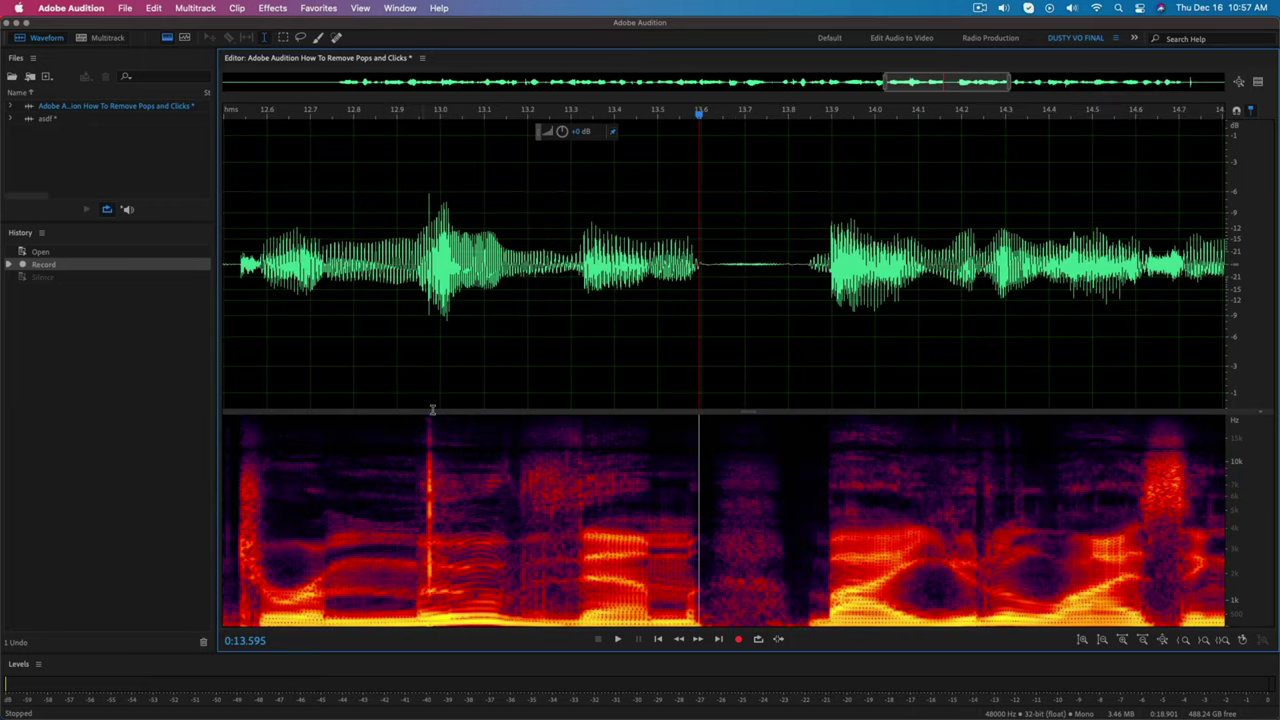
scroll(416, 374, "down", 3)
scroll(524, 356, "up", 4)
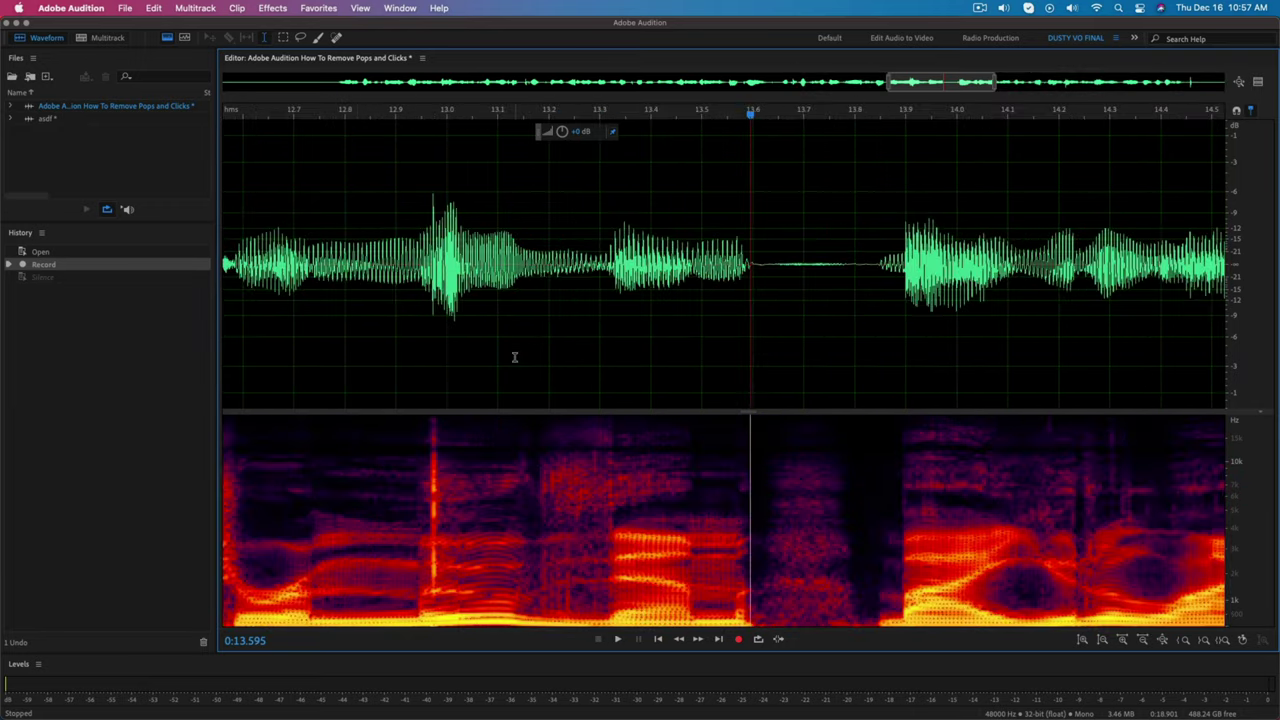
scroll(384, 369, "up", 1)
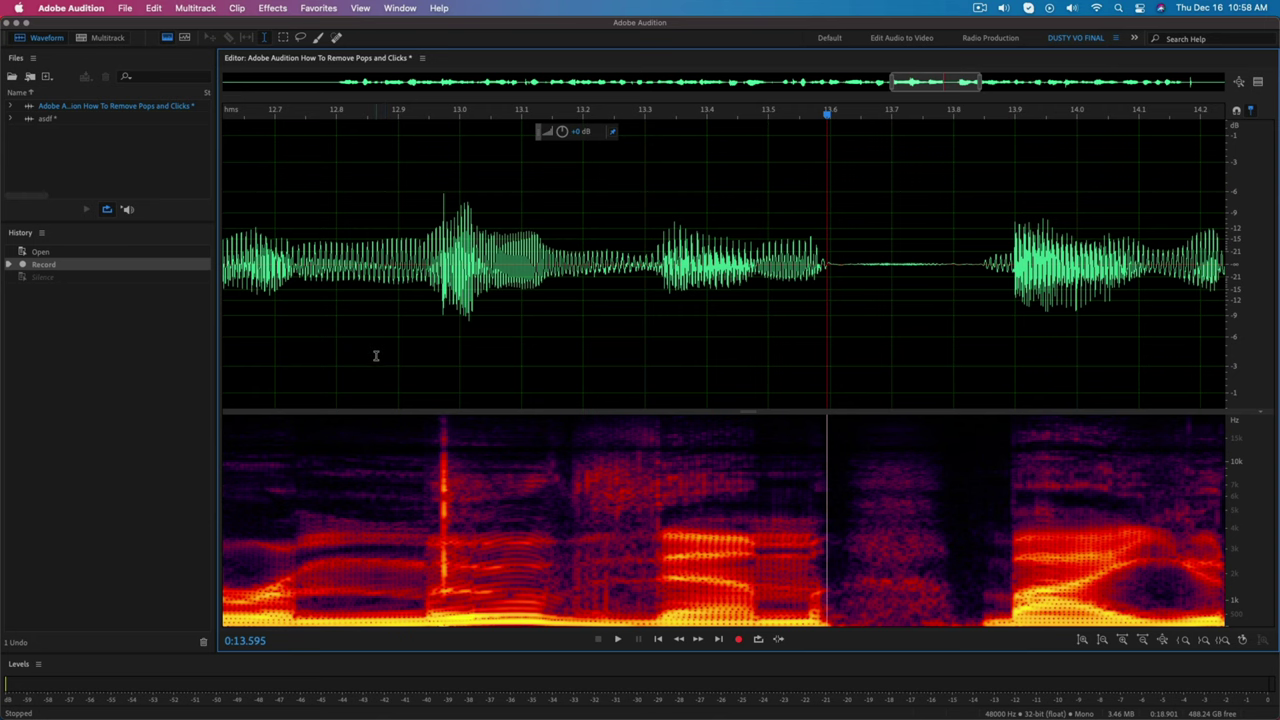
scroll(376, 349, "up", 1)
scroll(376, 349, "up", 1)
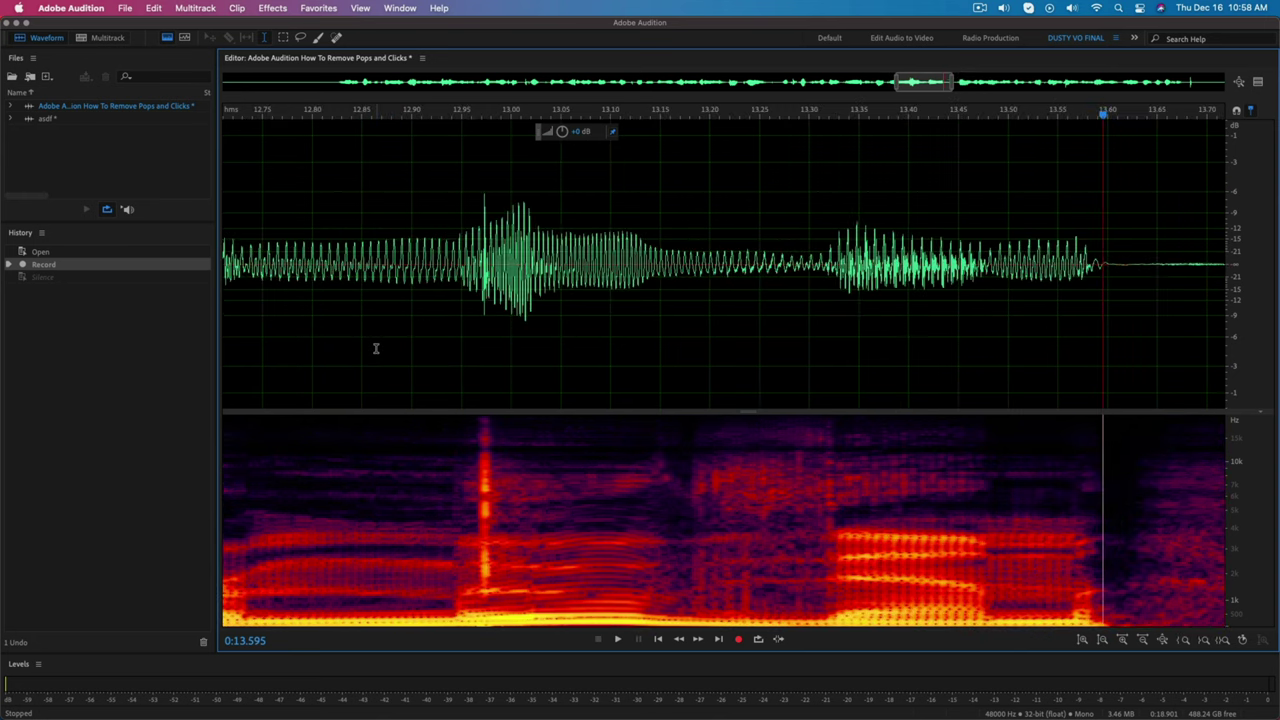
scroll(376, 349, "down", 5)
Play the passage containing the pop, starting from about 12.15 s
left_click(330, 290)
scroll(428, 318, "down", 1)
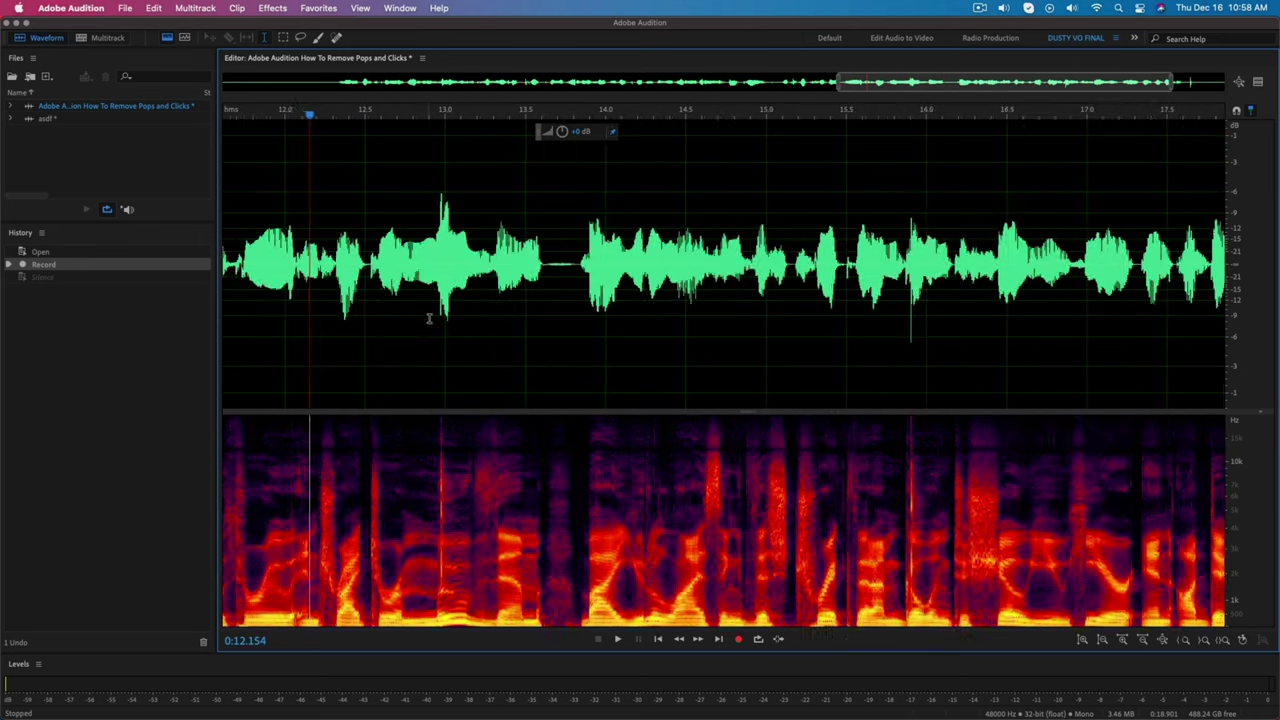
scroll(428, 318, "up", 3)
key("space")
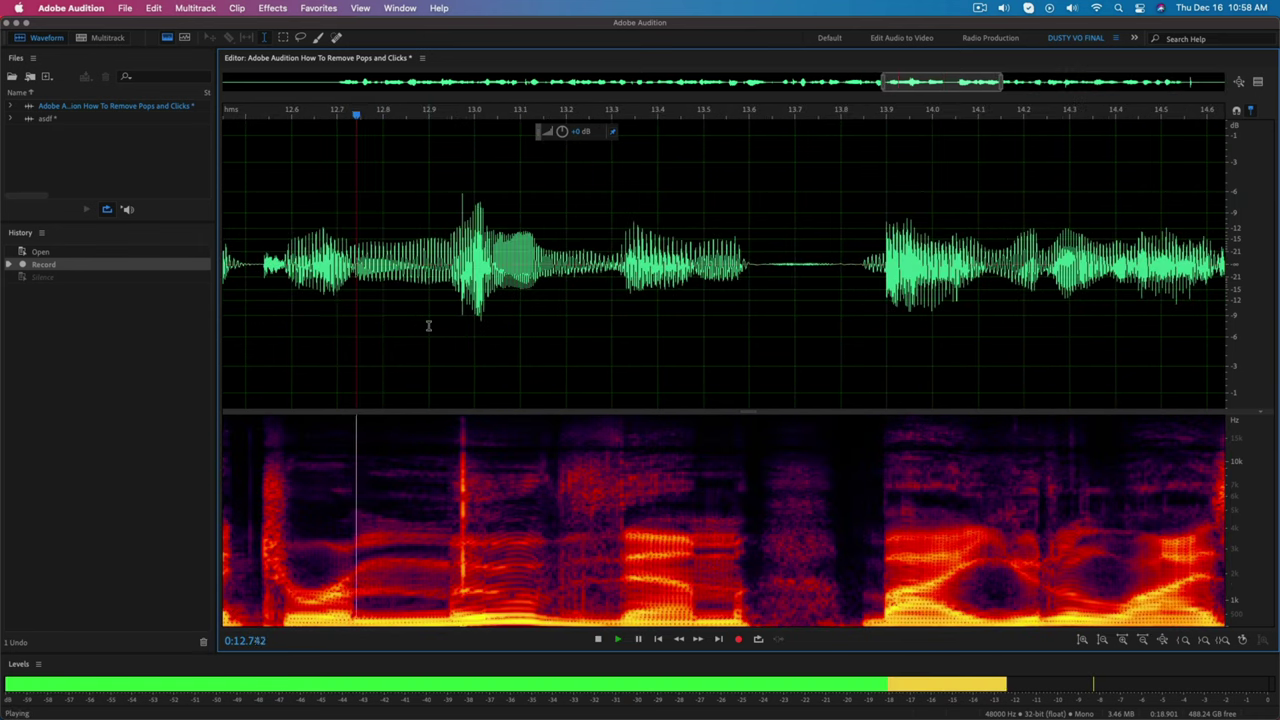
key("space")
Select the narrow span around the pop near 12.97 s and zoom in on it
scroll(446, 503, "up", 4)
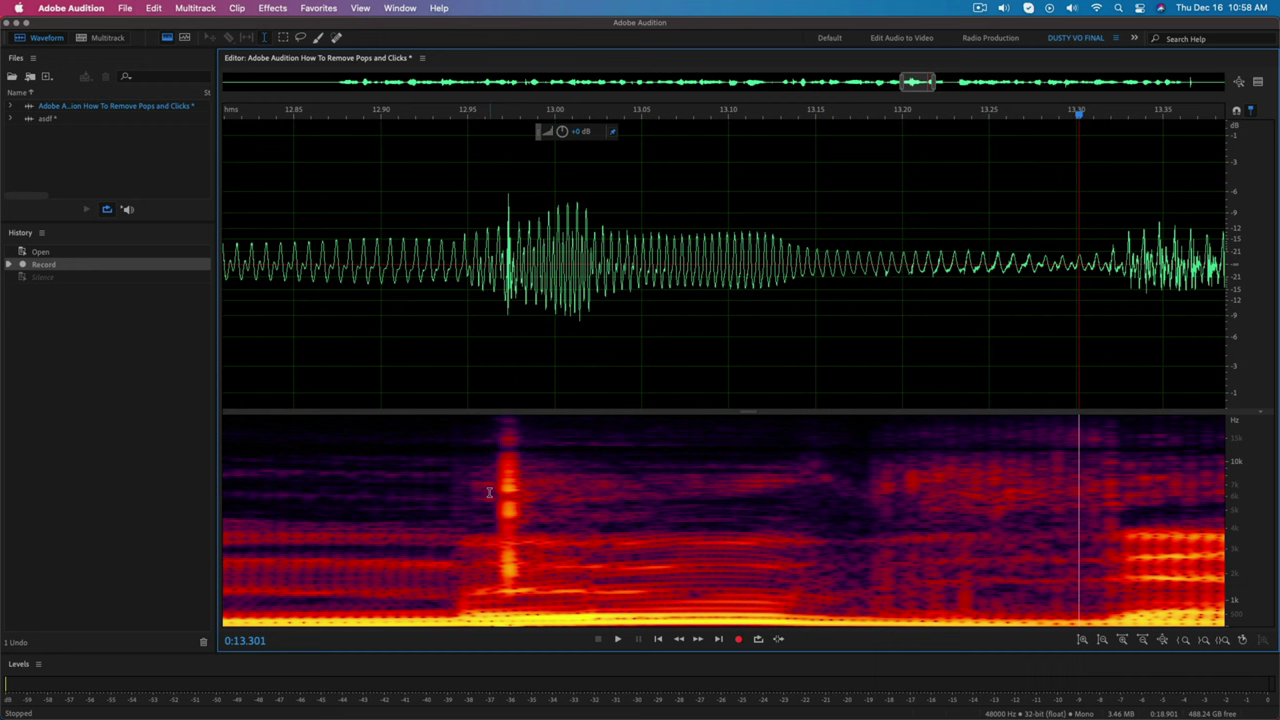
left_click_drag(489, 492, 520, 460)
scroll(505, 450, "up", 1)
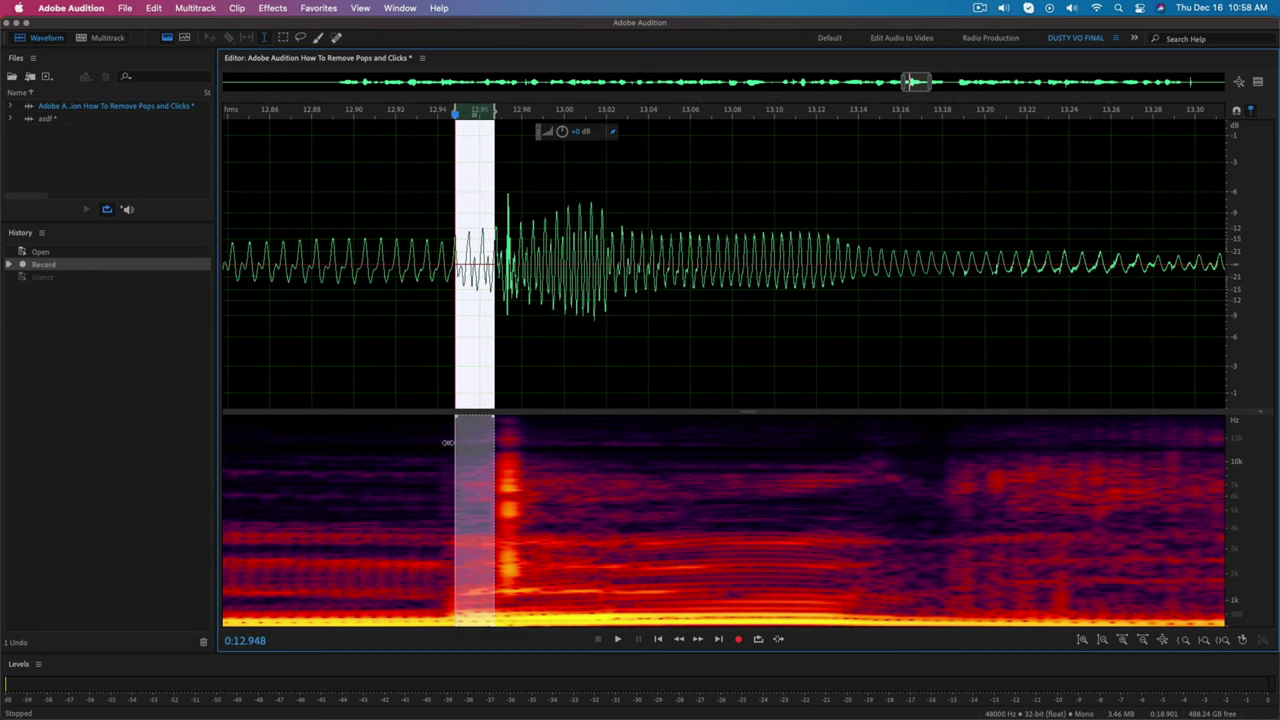
left_click(598, 520)
scroll(476, 384, "down", 1)
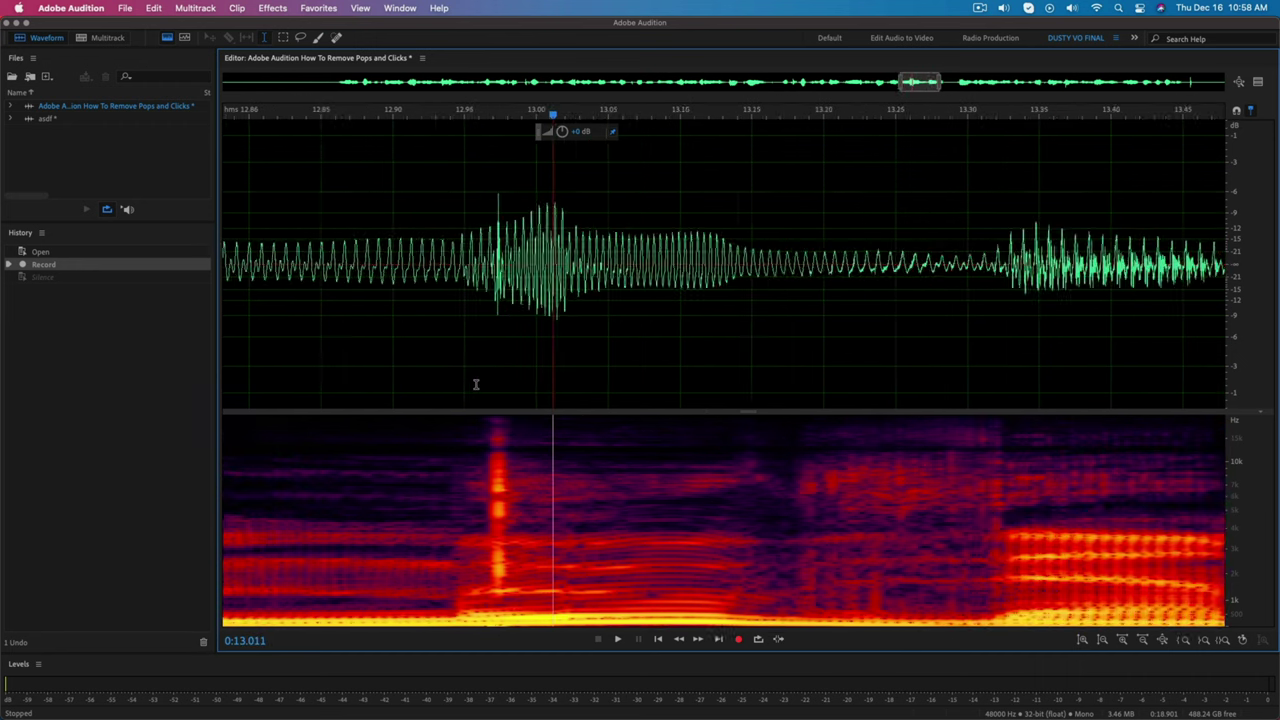
scroll(476, 384, "down", 1)
scroll(481, 480, "up", 5)
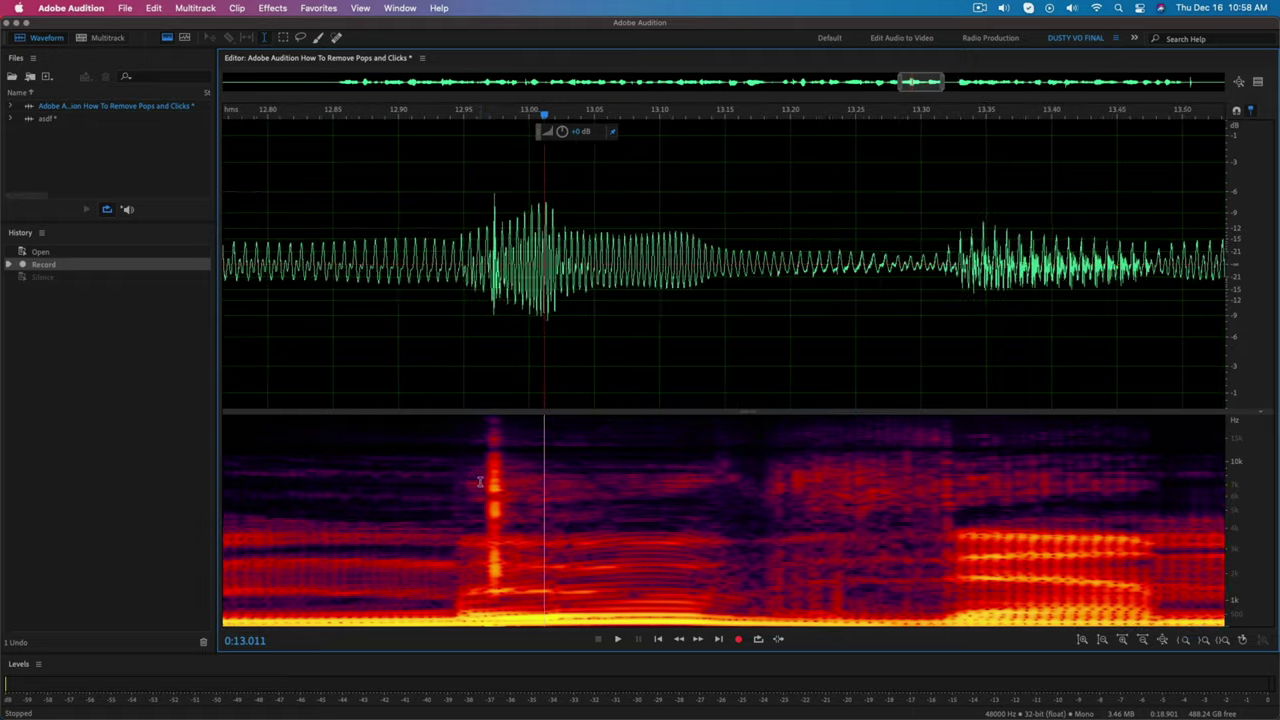
left_click_drag(480, 492, 581, 494)
scroll(486, 393, "up", 2)
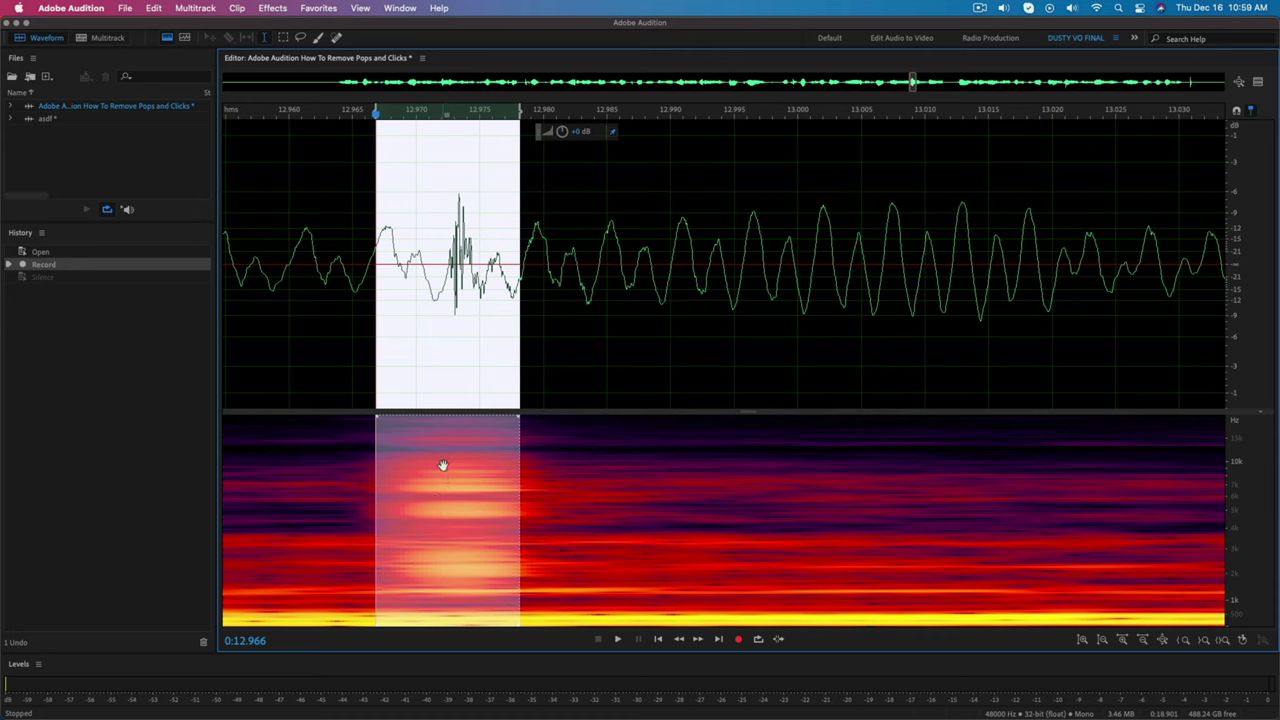
Nudge the time selection slightly later so it covers the whole pop
mouse_move(443, 465)
left_mouse_down()
mouse_move(461, 470)
mouse_move(446, 463)
left_mouse_up()
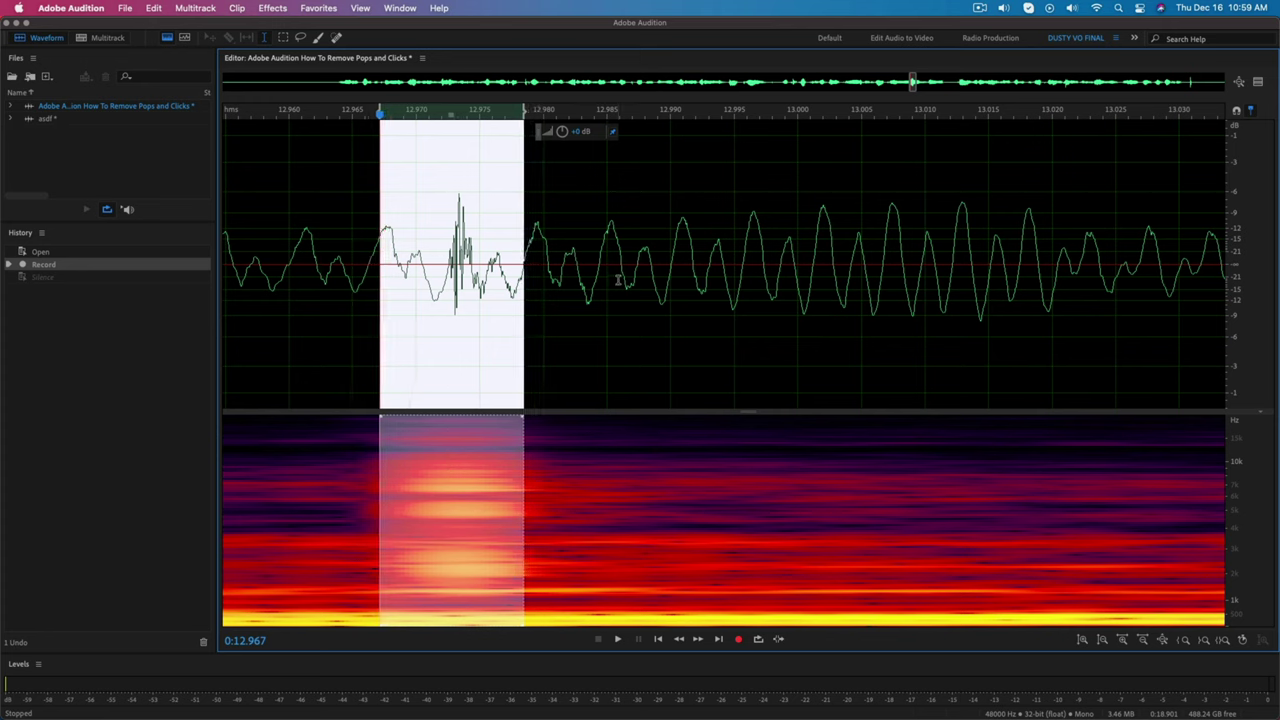
Open the Favorites menu listing Auto Heal, then move to the Edit menu
left_click(331, 7)
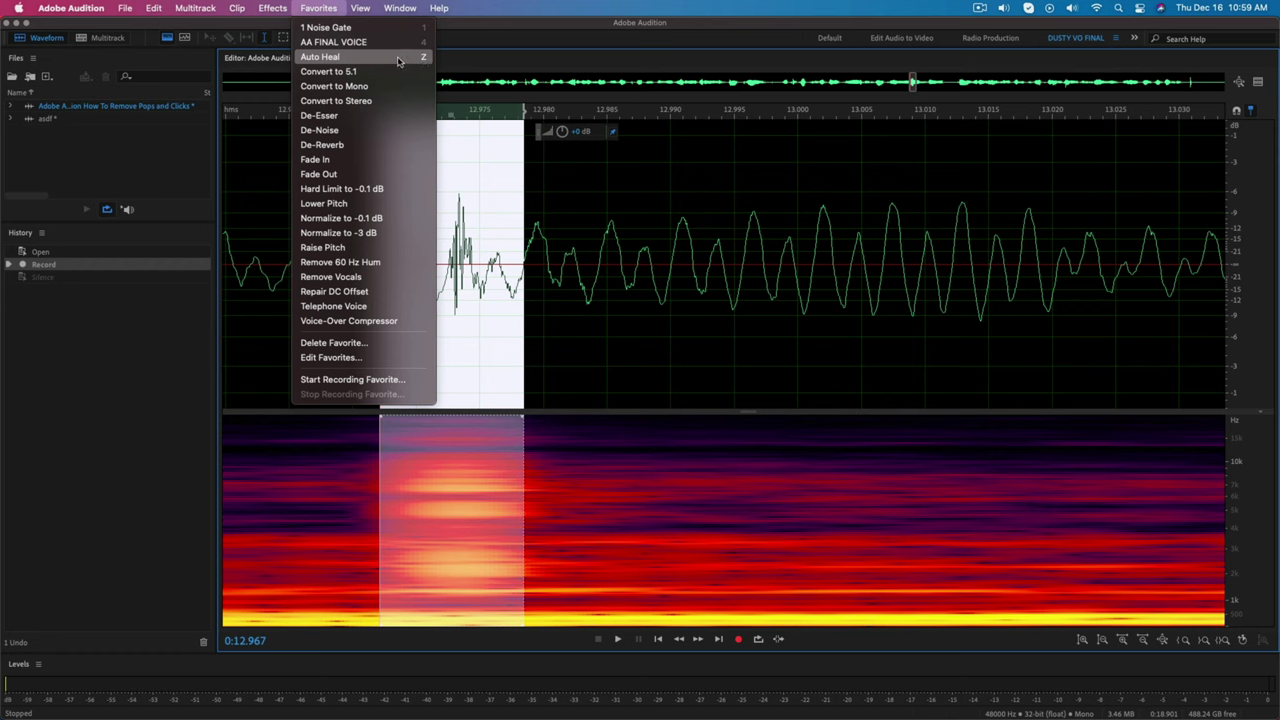
mouse_move(154, 7)
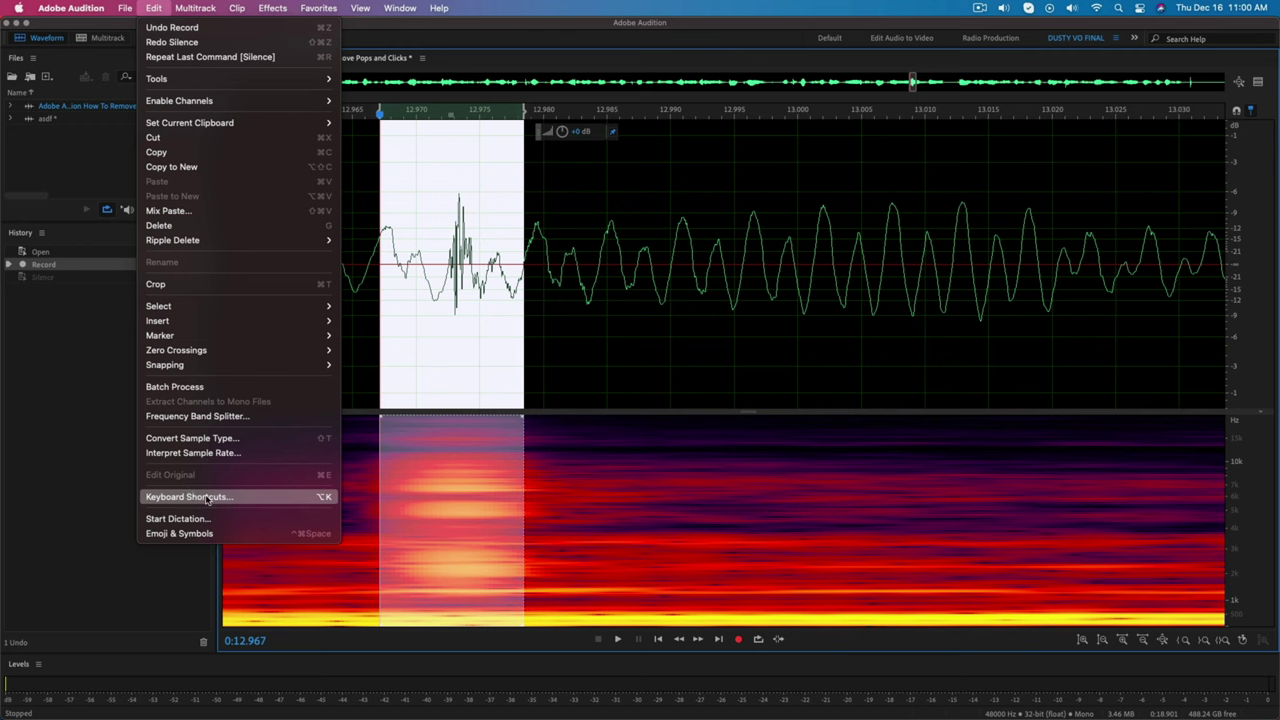
Auto Heal the pop at 12.97 s, compare via undo/redo, and keep the repair
mouse_move(320, 8)
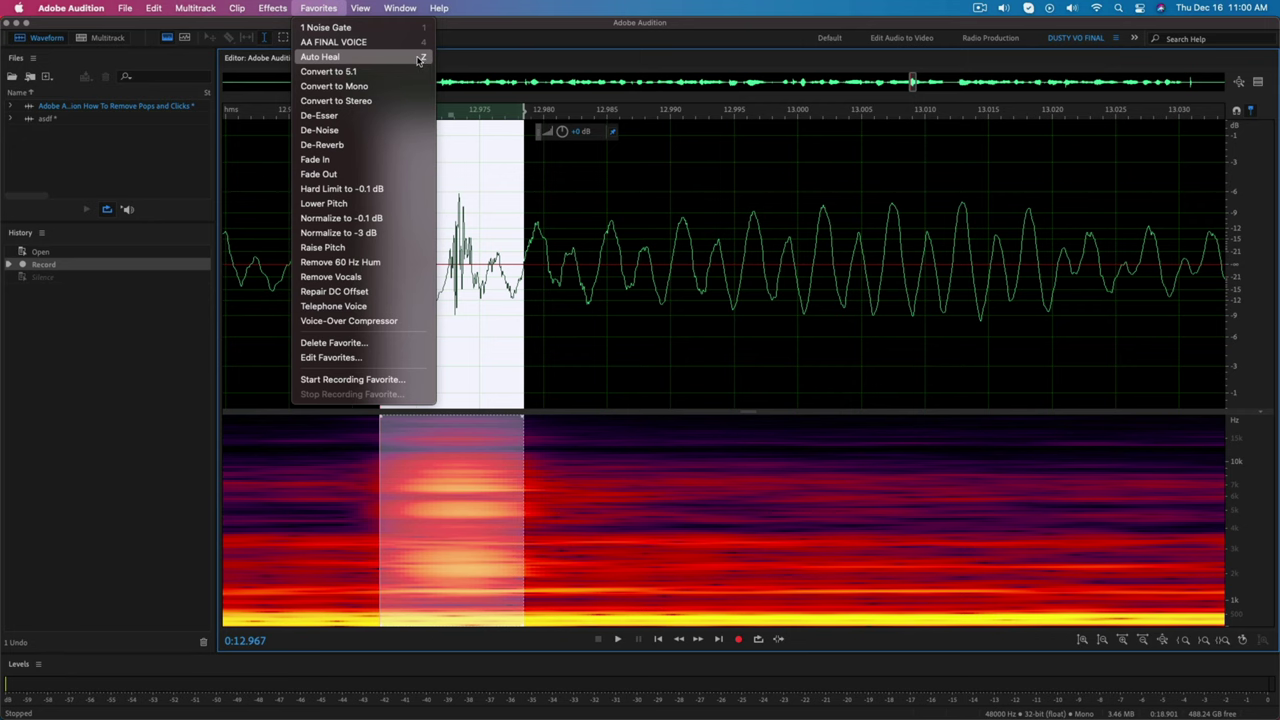
left_click(330, 57)
left_click(367, 338)
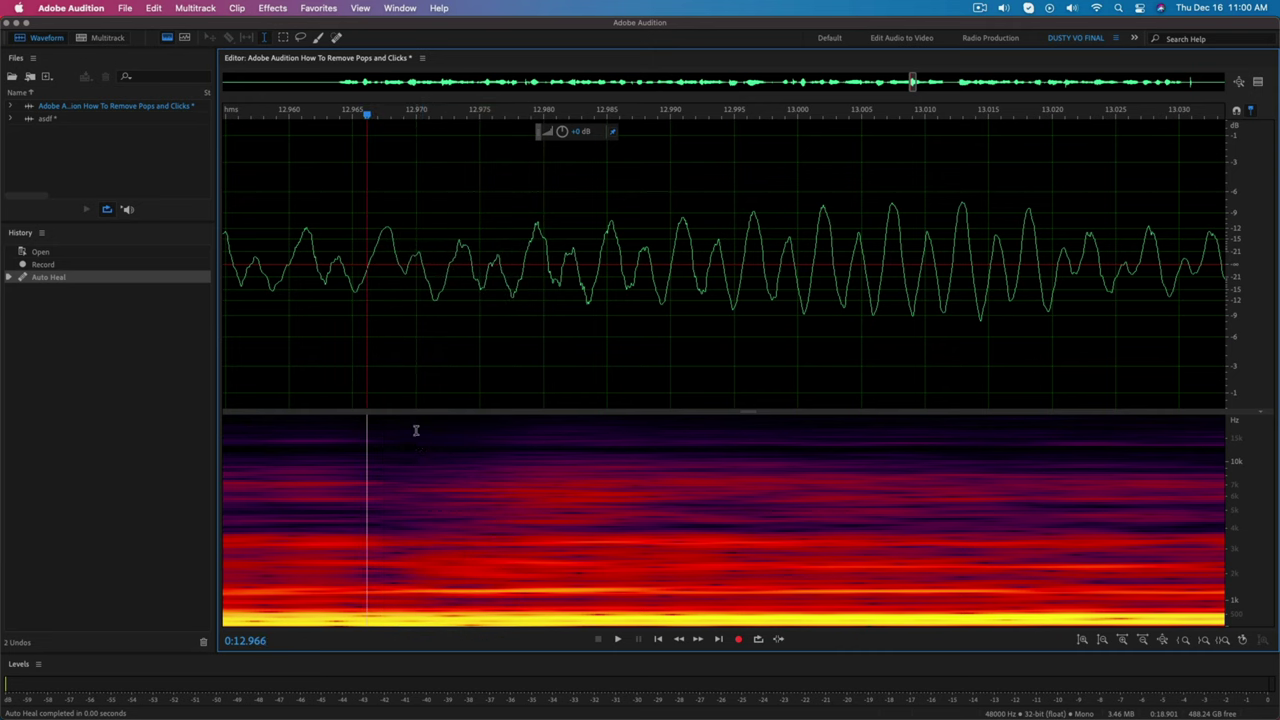
key("super+z")
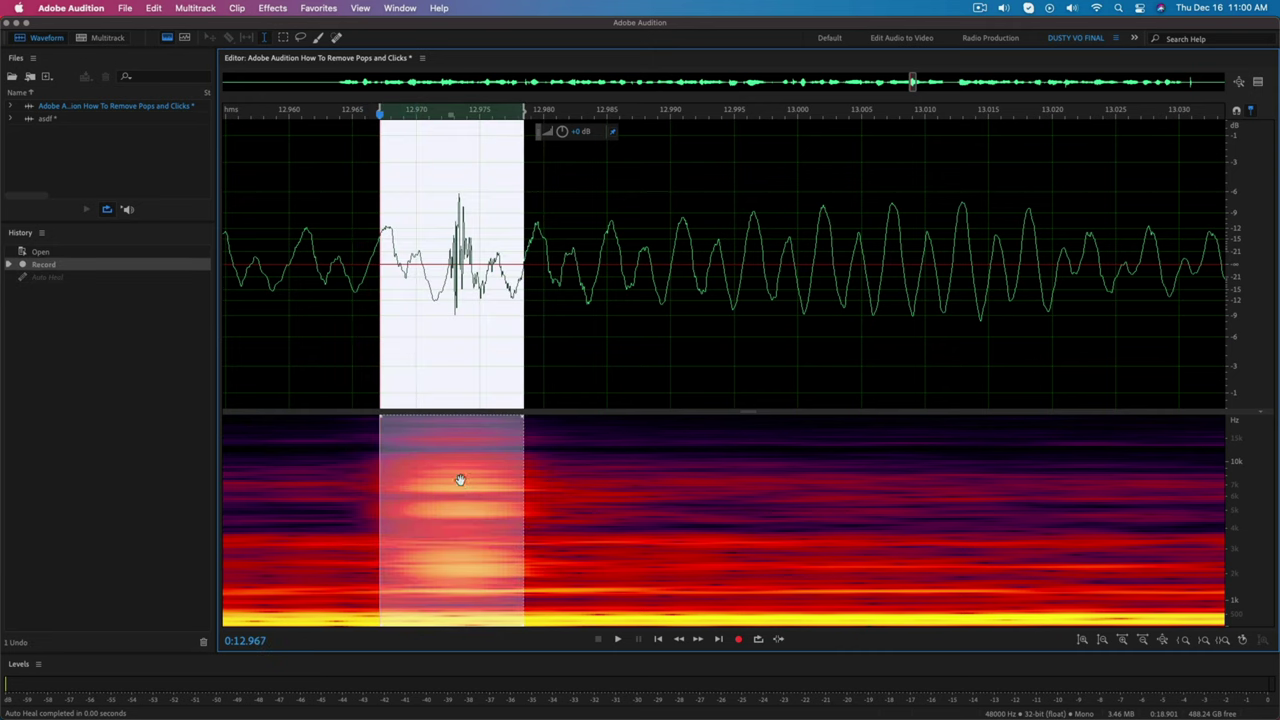
key("super+shift+z")
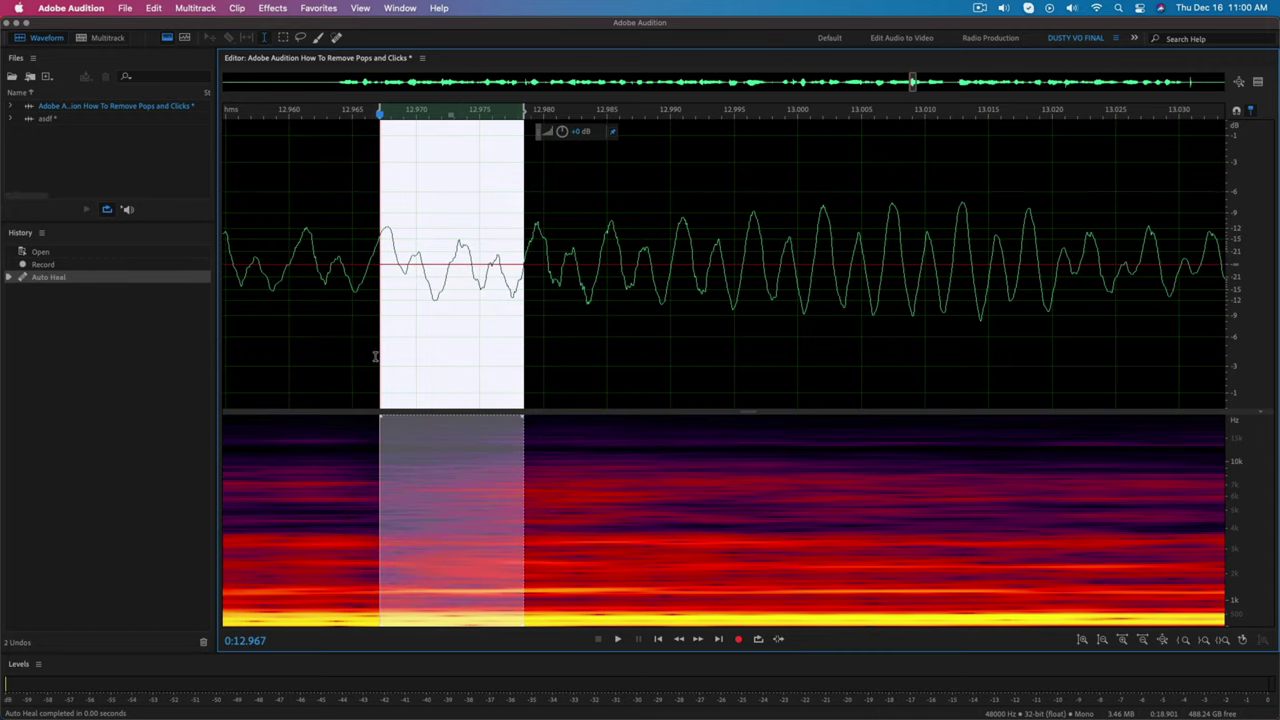
key("super+z")
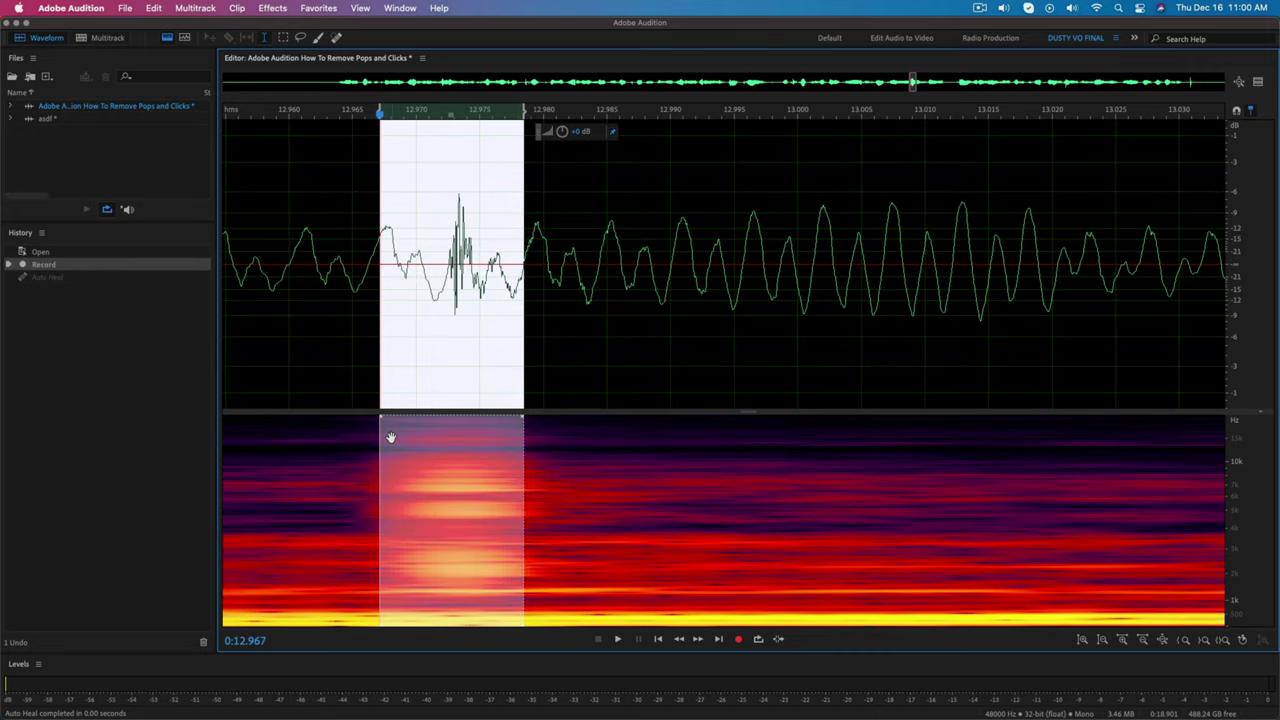
key("super+shift+z")
Play back the healed passage from about 12.55 s
scroll(391, 329, "down", 3)
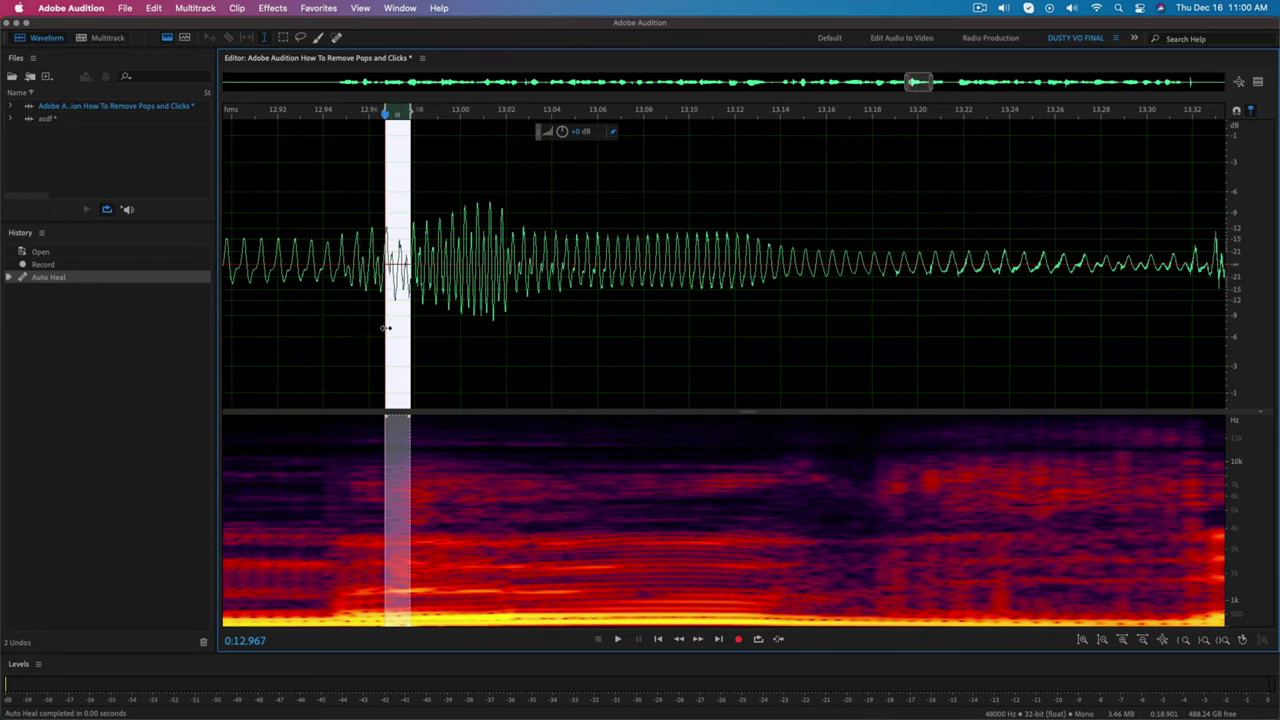
left_click(391, 329)
scroll(316, 300, "down", 4)
left_click(236, 245)
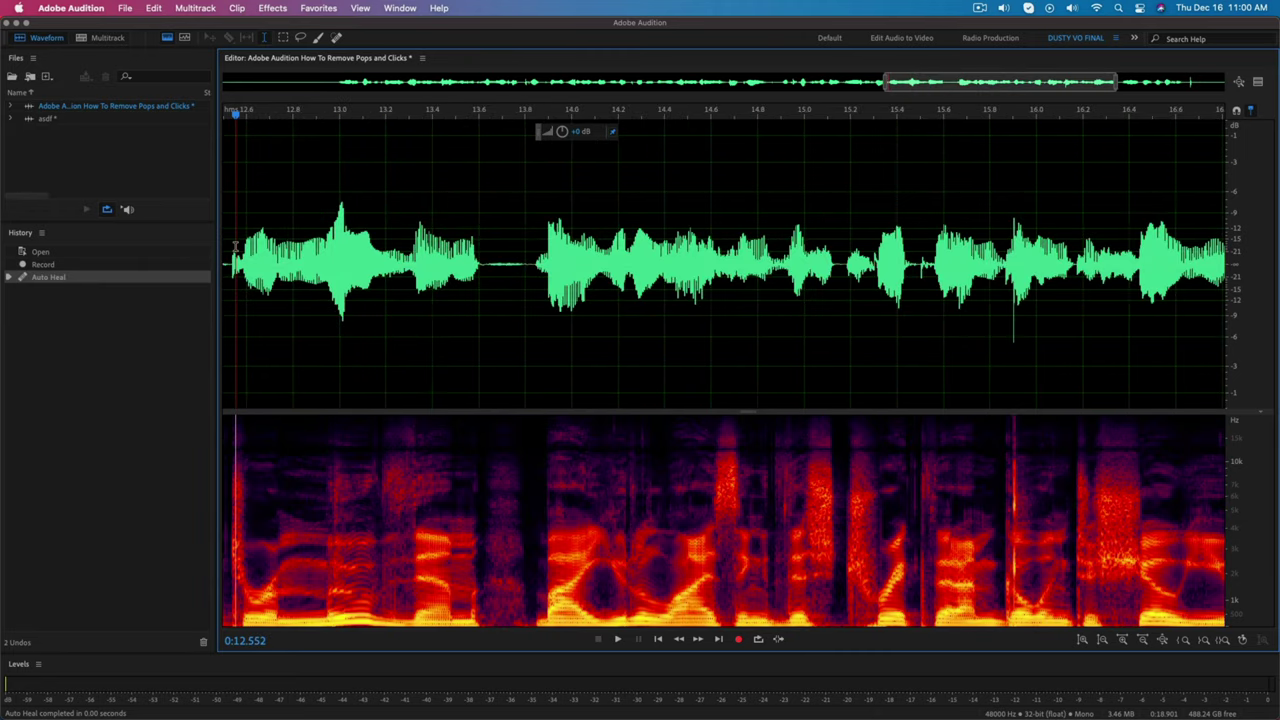
key("space")
key("space")
Zoom to roughly 15.8–18.6 s and play from the pop near 18.25 s
scroll(816, 82, "down", 3)
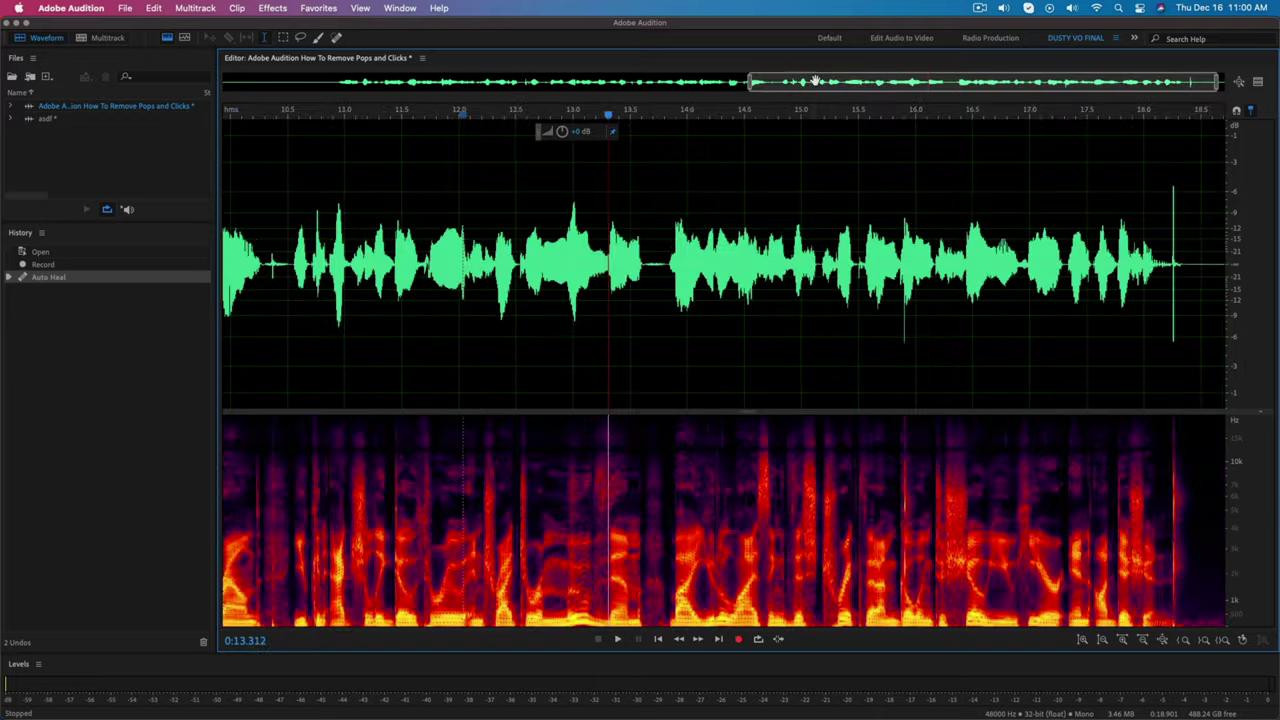
left_click_drag(748, 88, 1094, 86)
scroll(1040, 277, "up", 3)
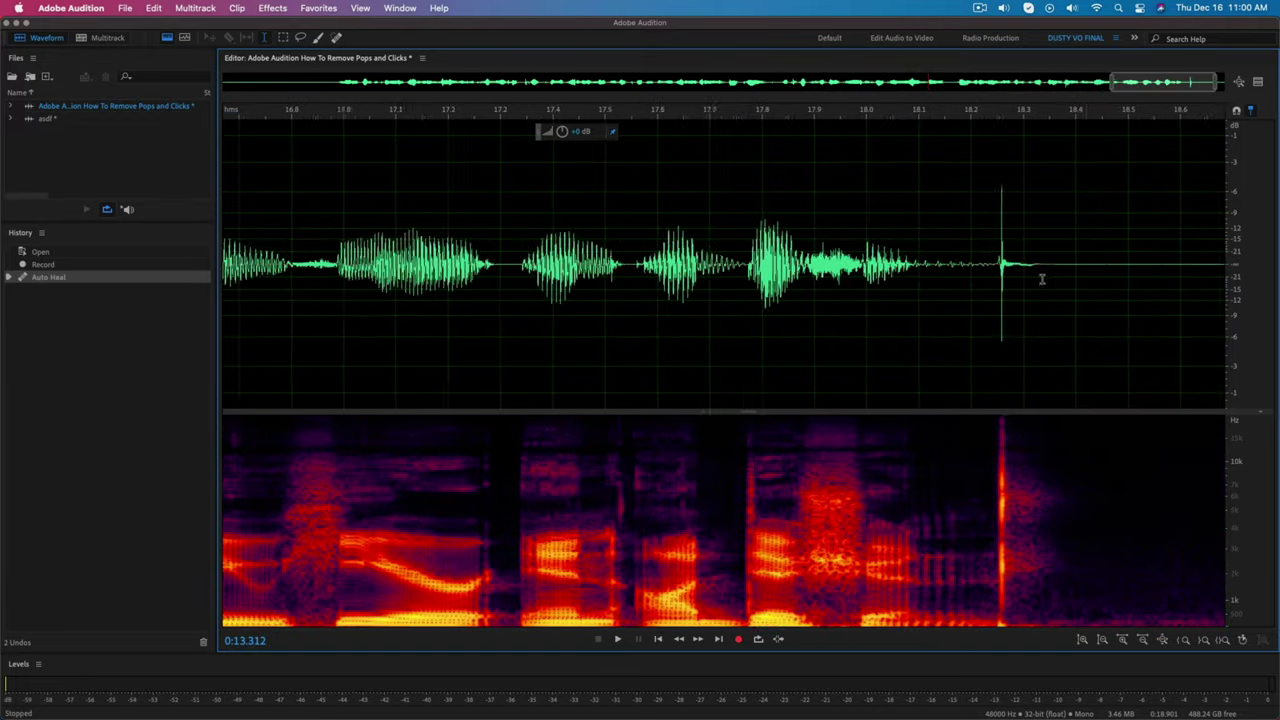
left_click(942, 257)
key("space")
key("space")
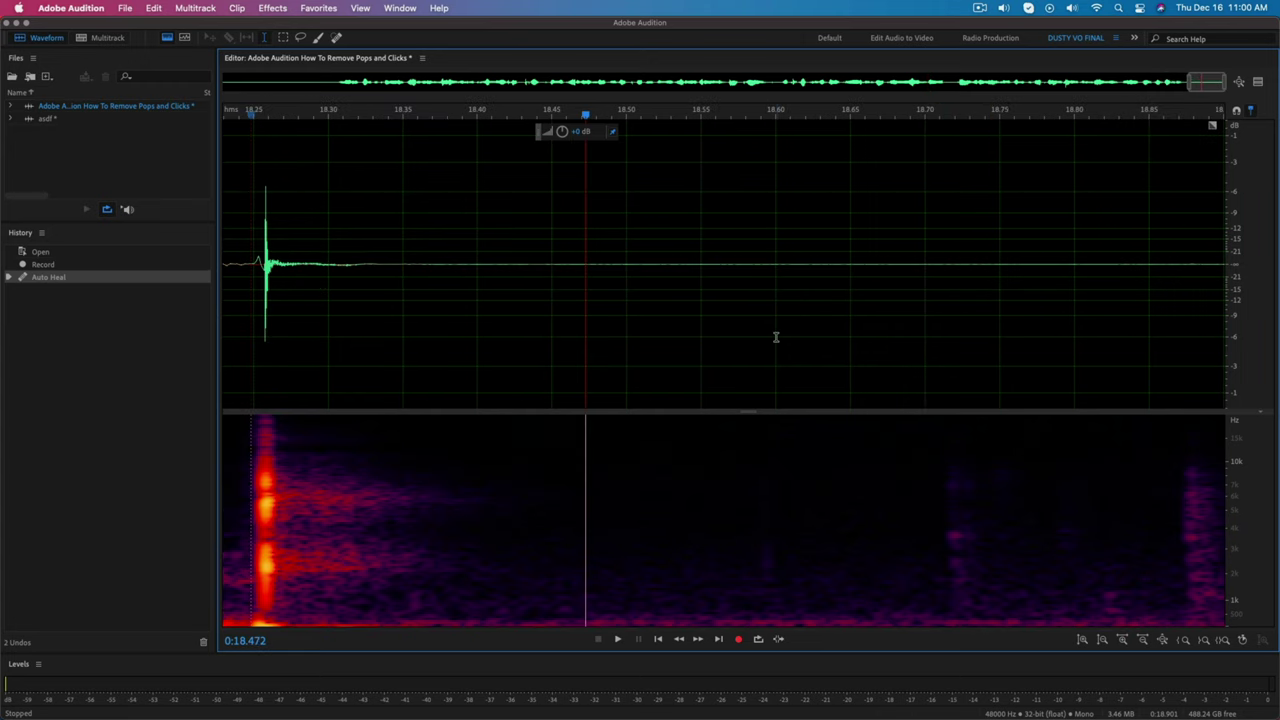
scroll(777, 337, "down", 1)
Auto Heal the pop from 18.250 s, then Auto Heal its leftover noise tail
left_click_drag(521, 265, 553, 281)
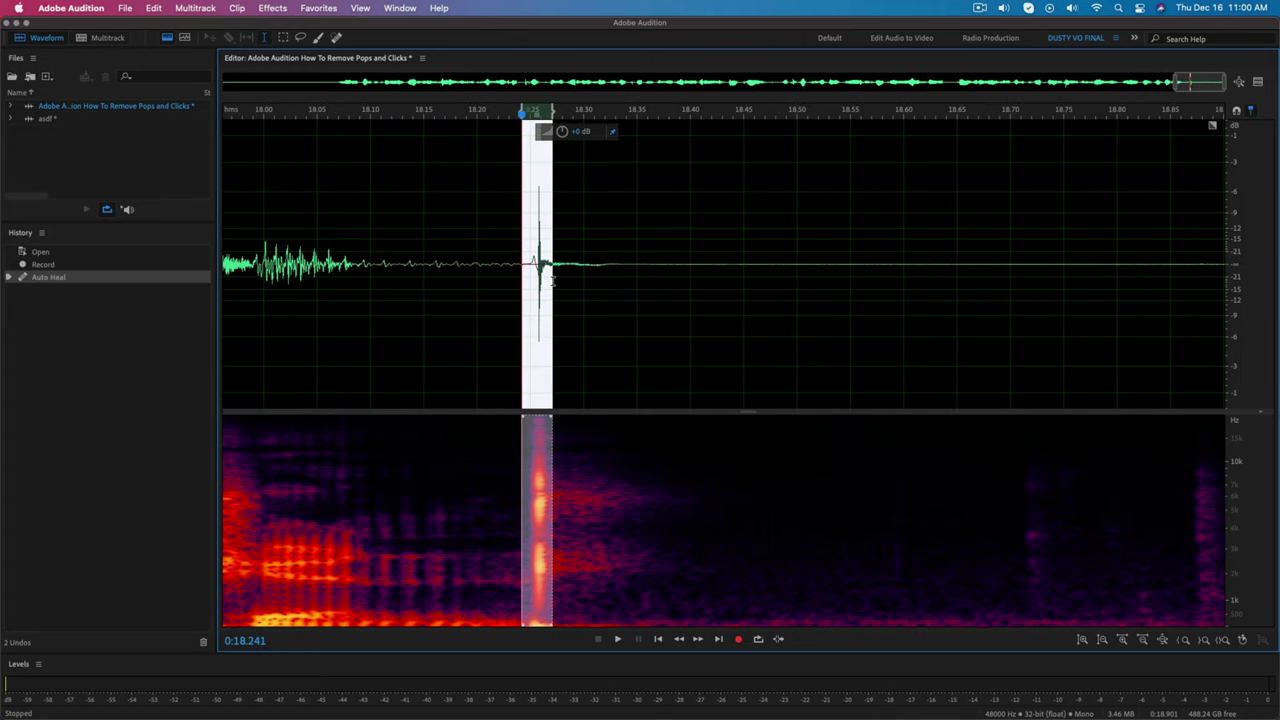
left_click_drag(523, 476, 531, 497)
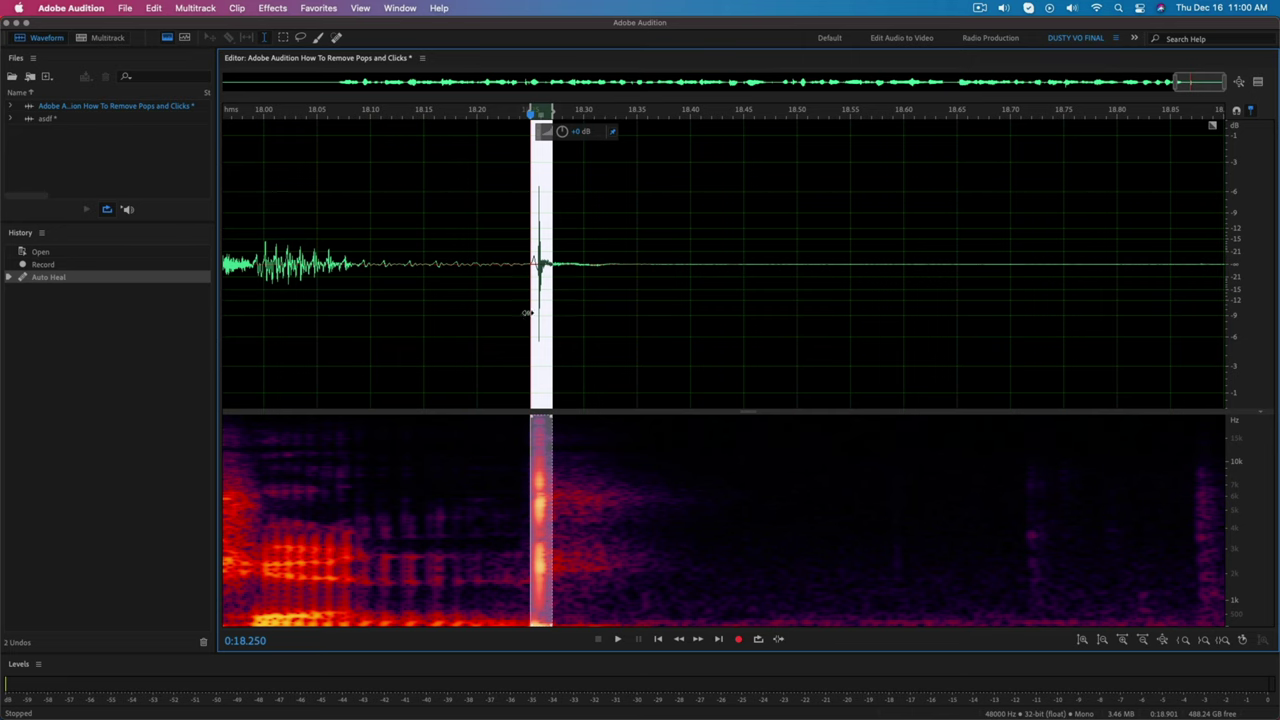
left_click(319, 8)
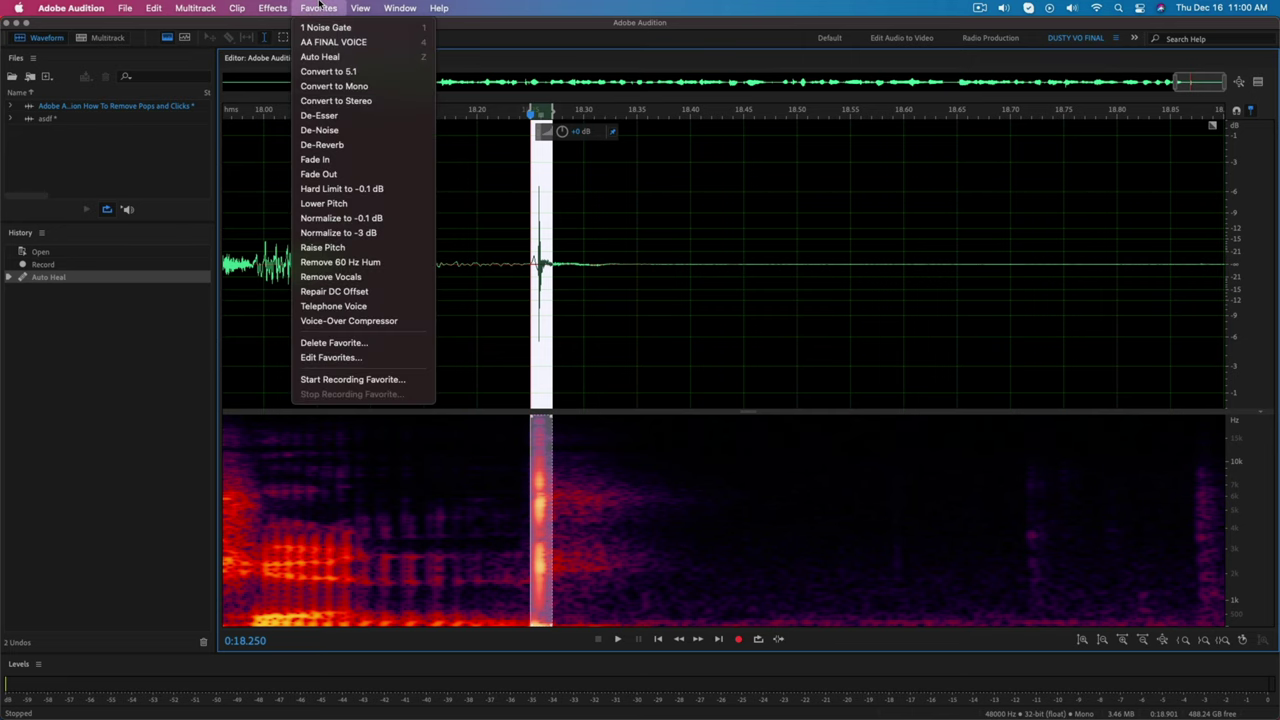
left_click(330, 42)
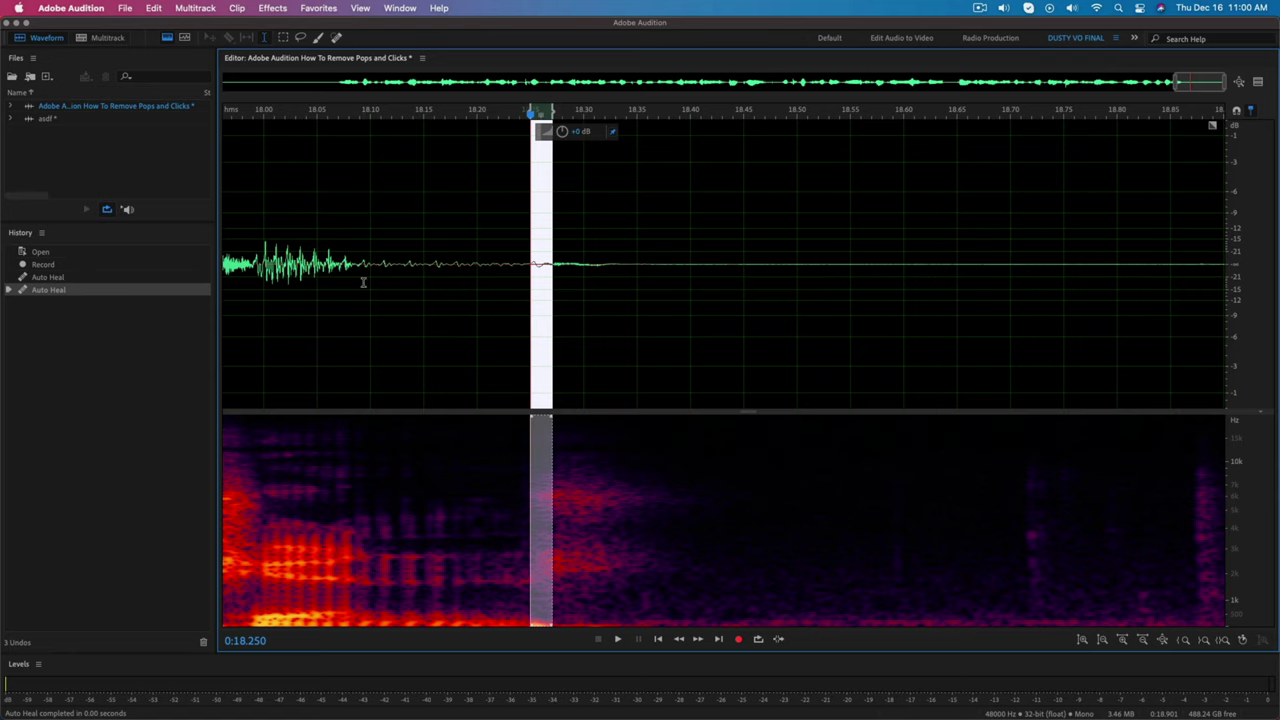
key("minus")
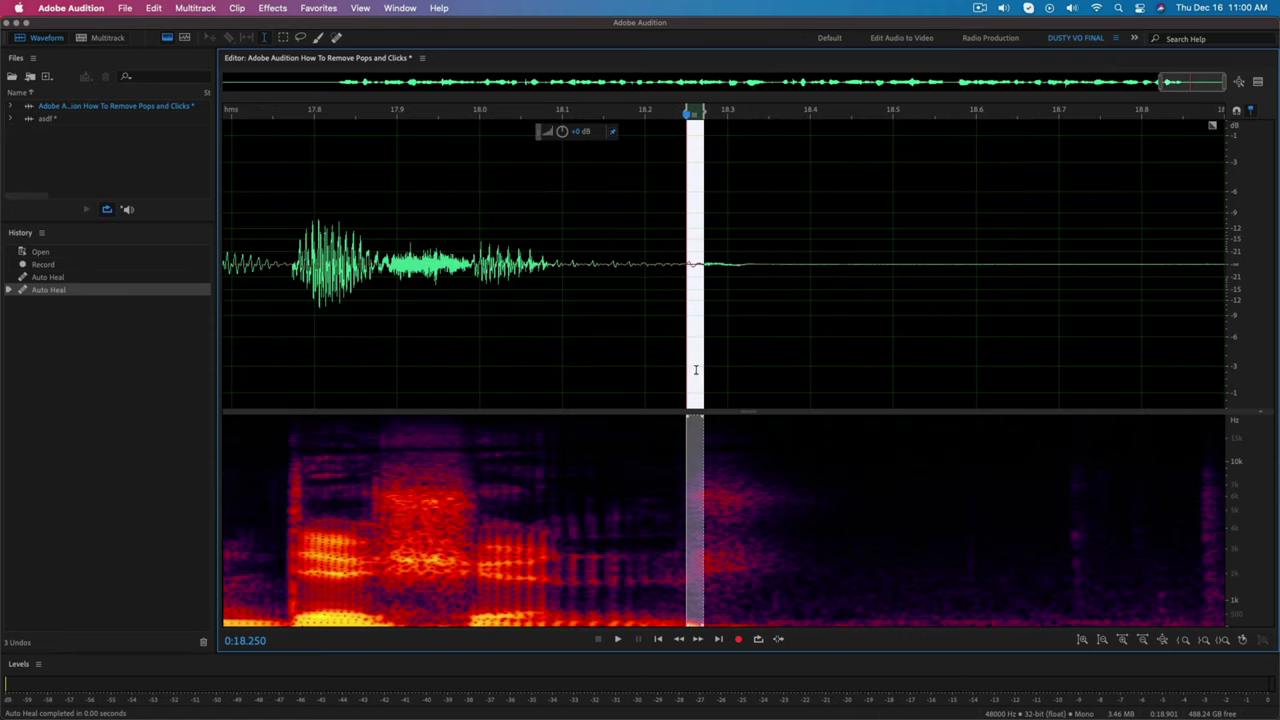
left_click(692, 366)
left_click_drag(648, 402, 771, 400)
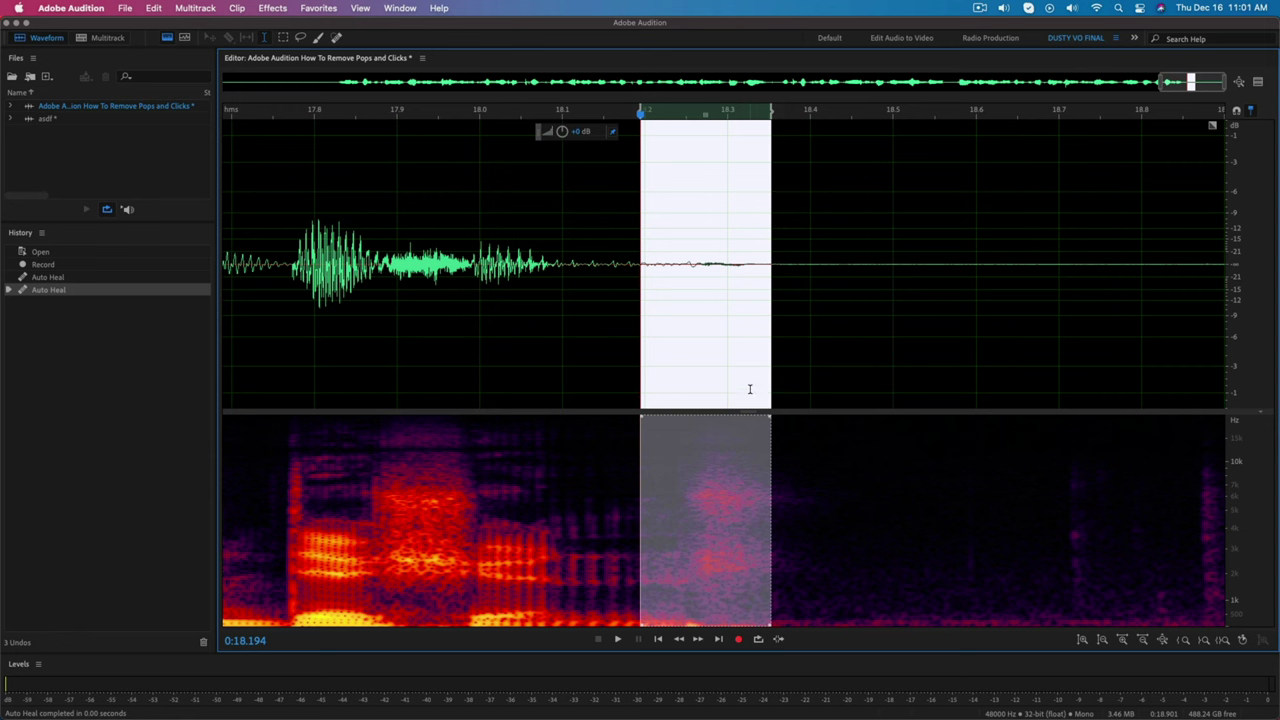
key("super+u")
Play back the repaired ending from about 17.05 s
scroll(714, 351, "down", 5)
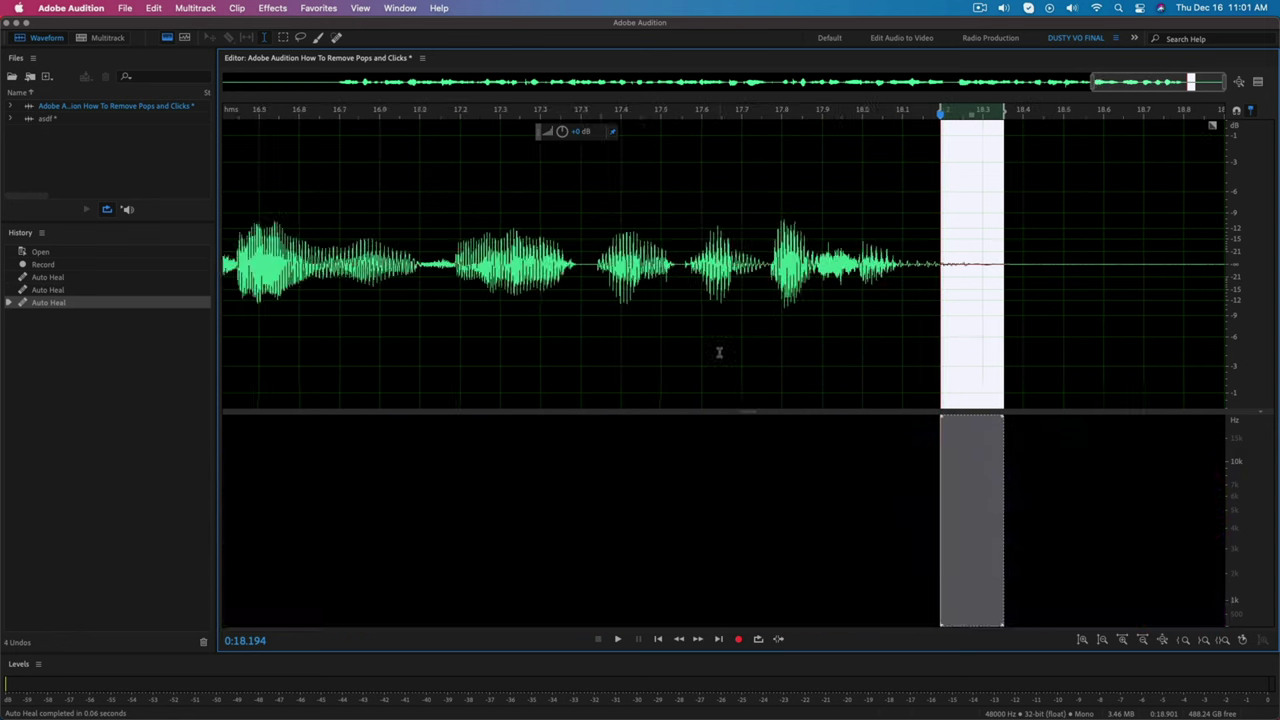
left_click(677, 250)
key("space")
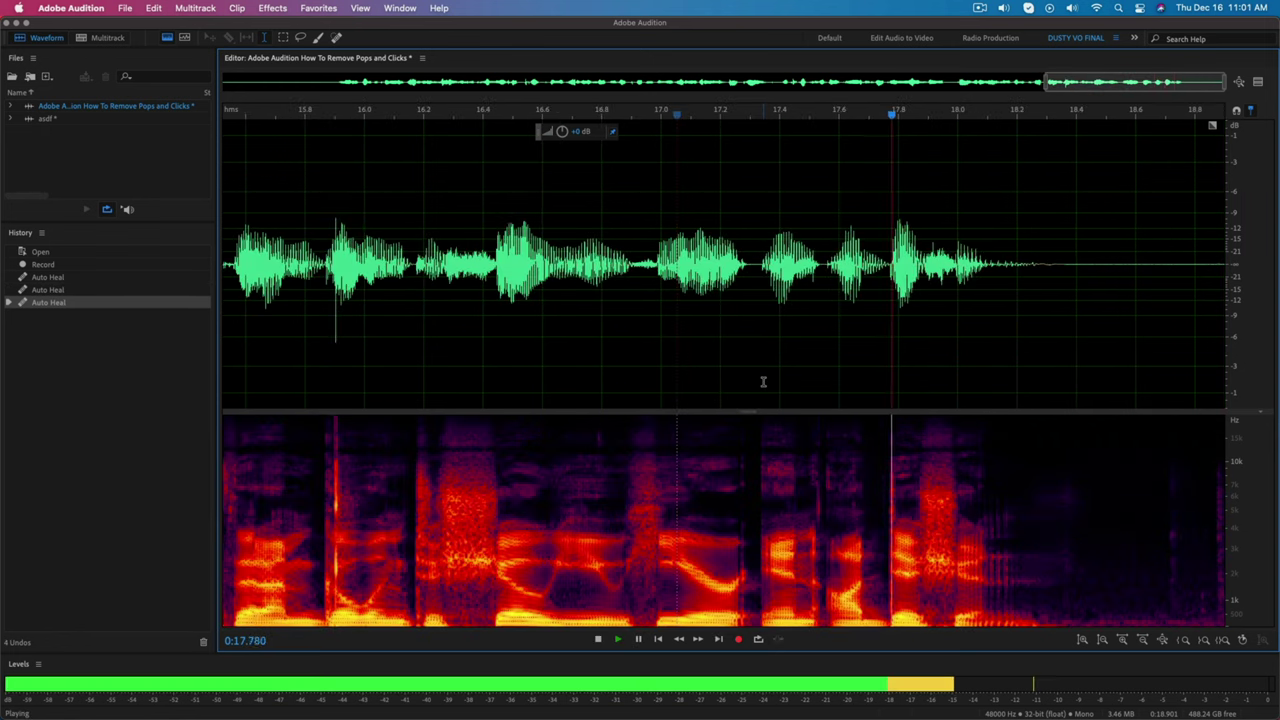
key("space")
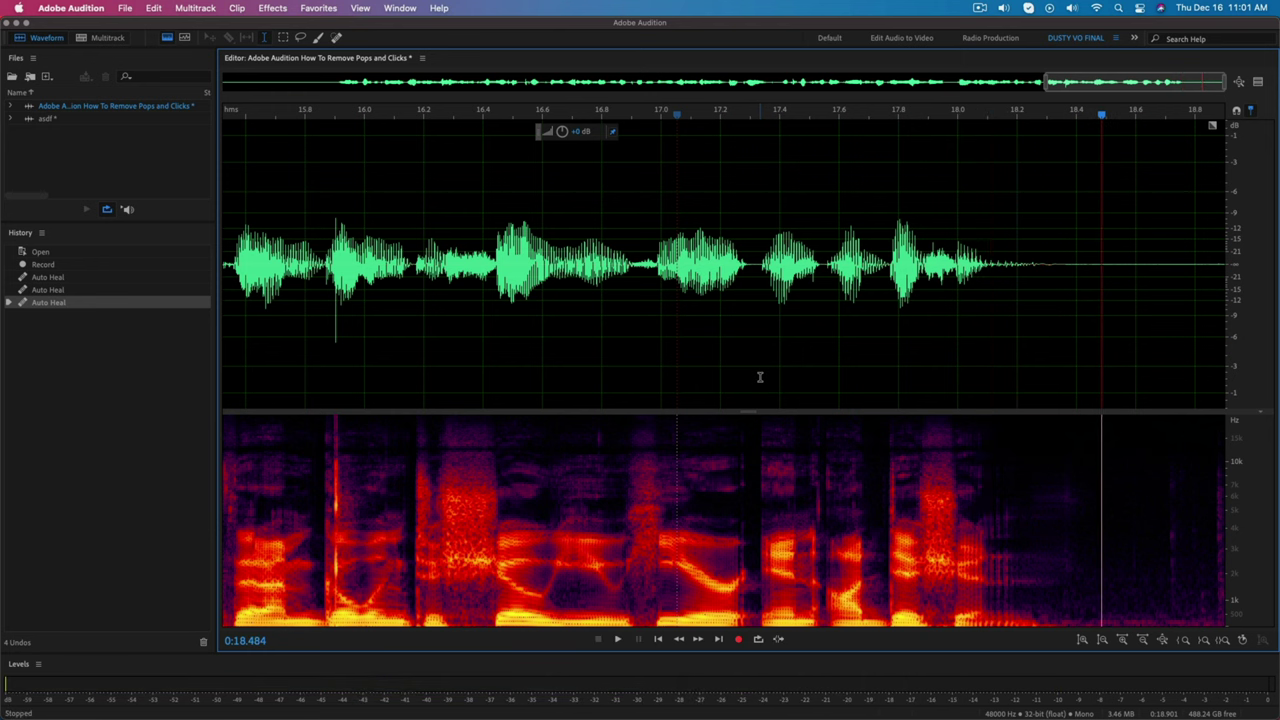
scroll(364, 299, "up", 8)
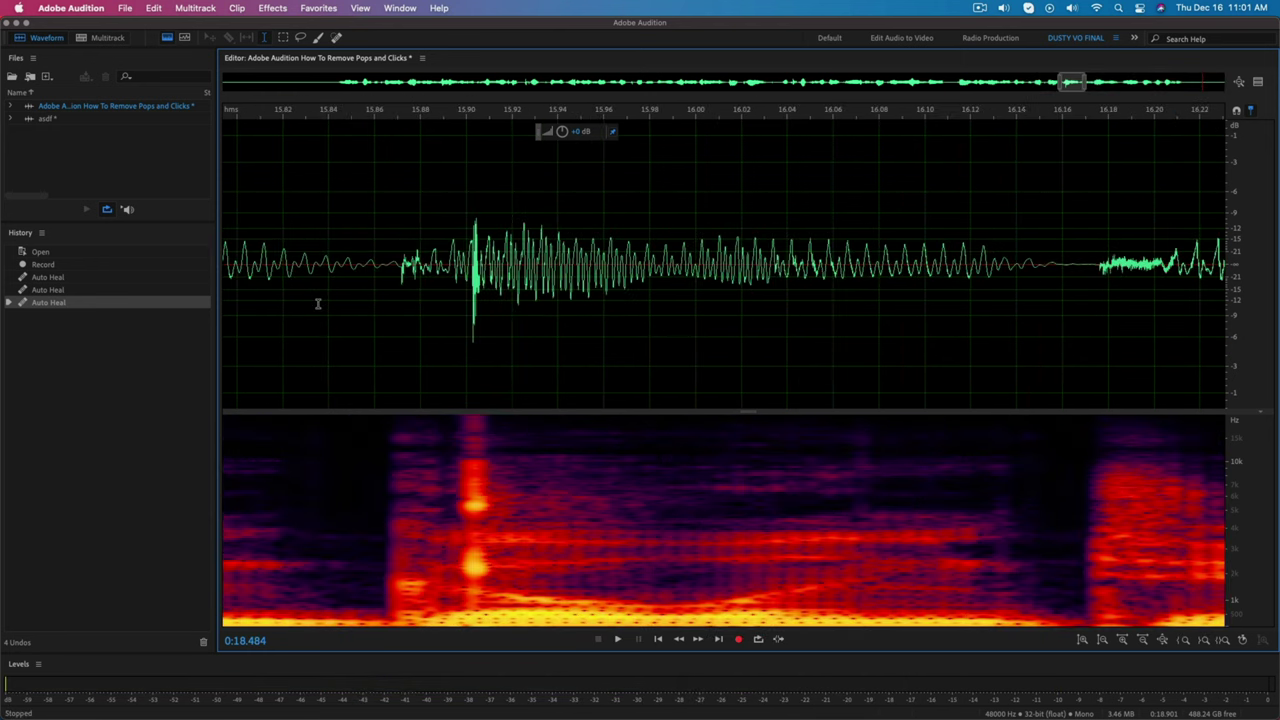
Play the passage around the click at 15.90 s from about 15.815 s
left_click_drag(456, 504, 494, 537)
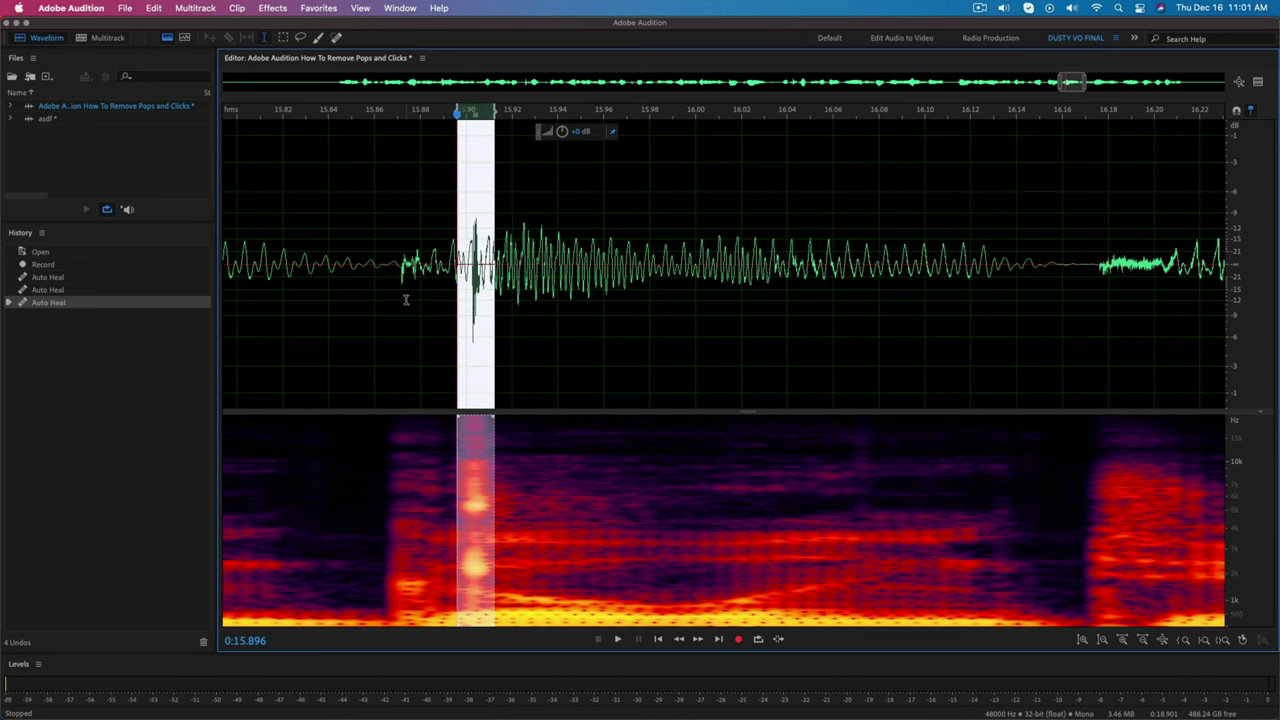
left_click(272, 243)
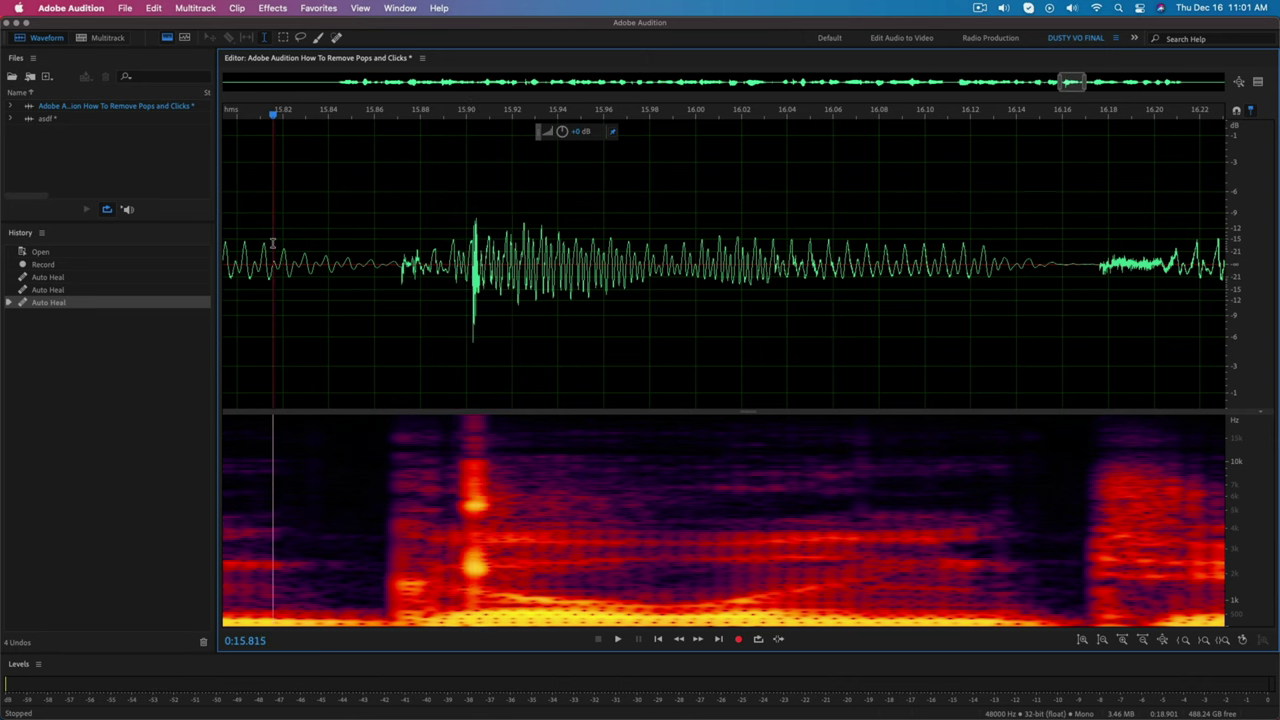
scroll(280, 260, "down", 3)
key("space")
key("space")
Select the click starting at 15.890 s and apply Auto Heal
scroll(335, 290, "up", 2)
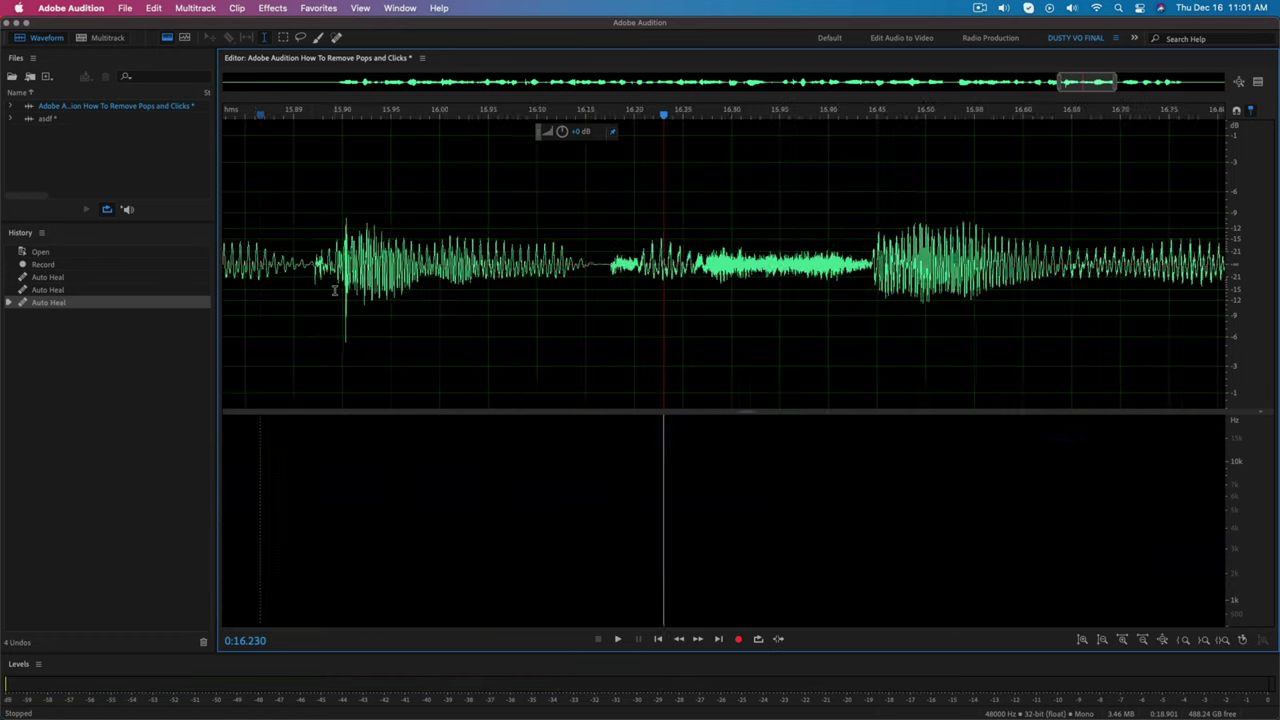
scroll(335, 290, "up", 5)
left_click_drag(397, 284, 511, 334)
left_click_drag(395, 449, 331, 448)
key("super+u")
Zoom out and play back the passage around the healed click
scroll(322, 210, "down", 3)
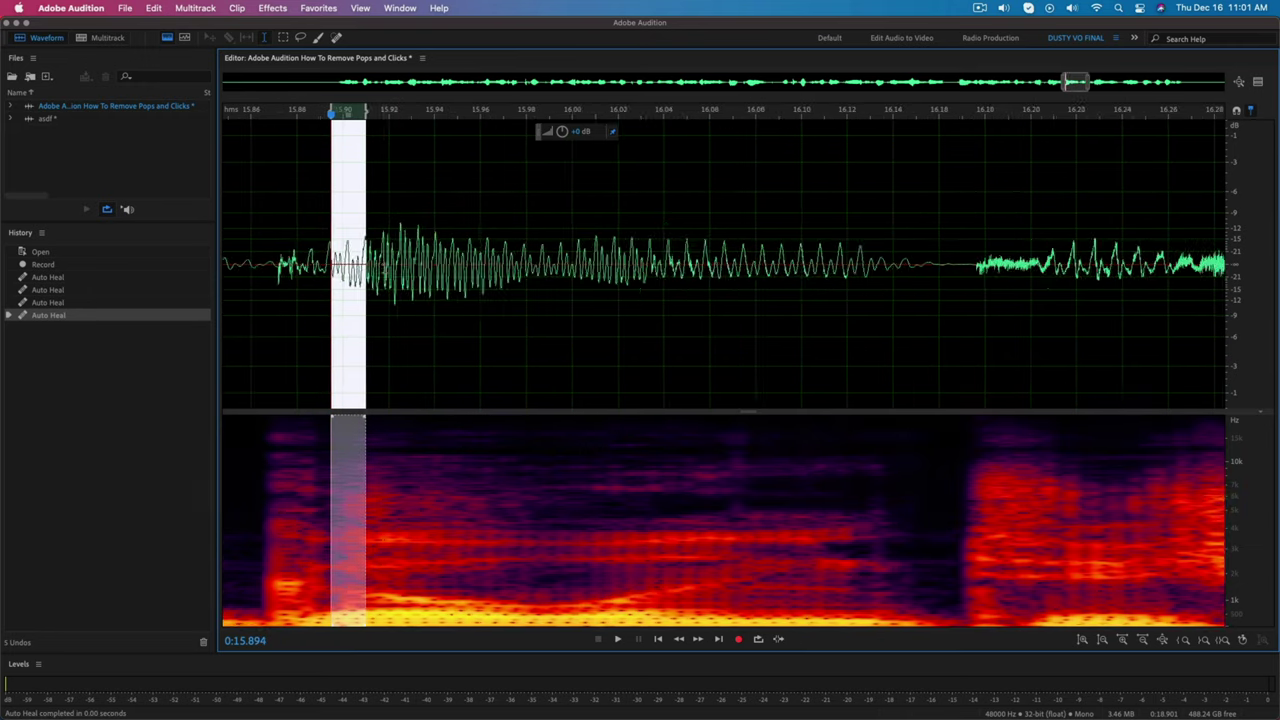
scroll(394, 277, "down", 3)
left_click(262, 290)
key("space")
key("space")
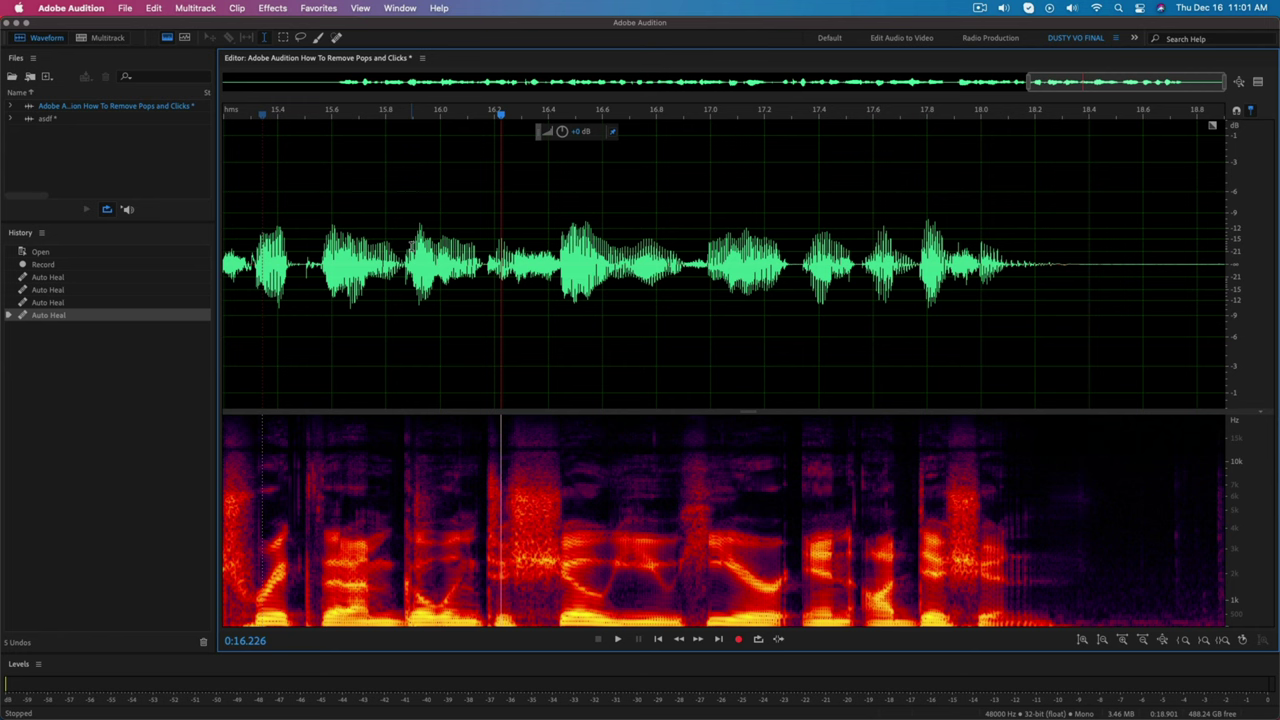
Zoom out to show the whole 18.9-second recording with its four repairs
scroll(411, 246, "down", 5)
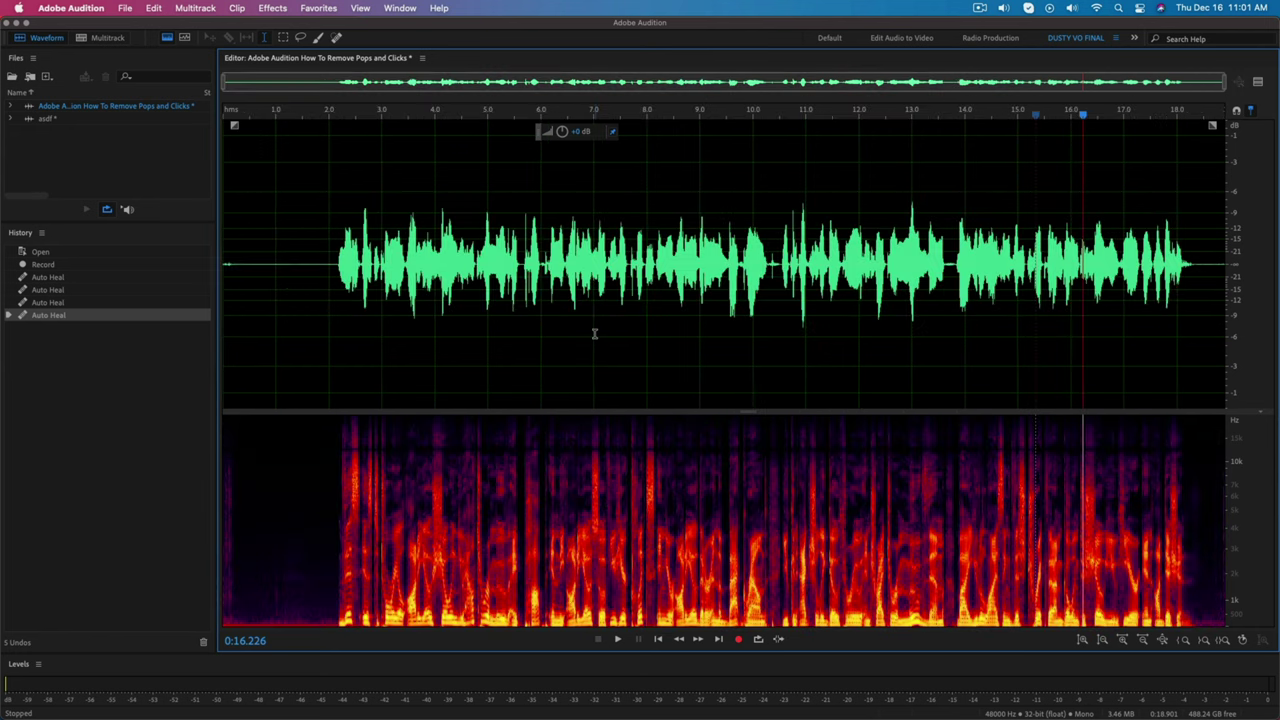